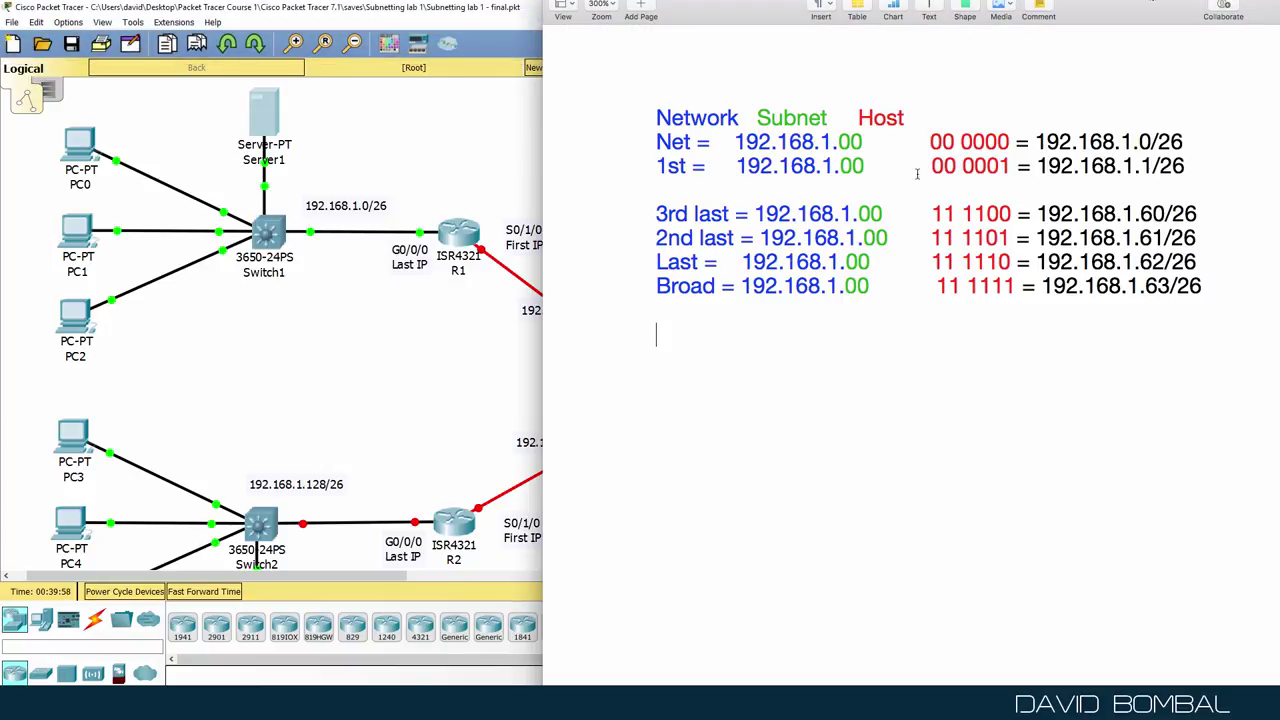
Change the subnet bits from 00 to 01 on every row of the address table.
{"action": "left_click", "coordinate": [863, 142]}
{"action": "key", "text": "BackSpace"}
{"action": "type", "text": "1"}
{"action": "key", "text": "Down"}
{"action": "key", "text": "BackSpace"}
{"action": "type", "text": "1"}
{"action": "key", "text": "Down"}
{"action": "key", "text": "Down"}
{"action": "key", "text": "BackSpace"}
{"action": "type", "text": "1"}
{"action": "key", "text": "Down"}
{"action": "key", "text": "BackSpace"}
{"action": "type", "text": "1"}
{"action": "key", "text": "Down"}
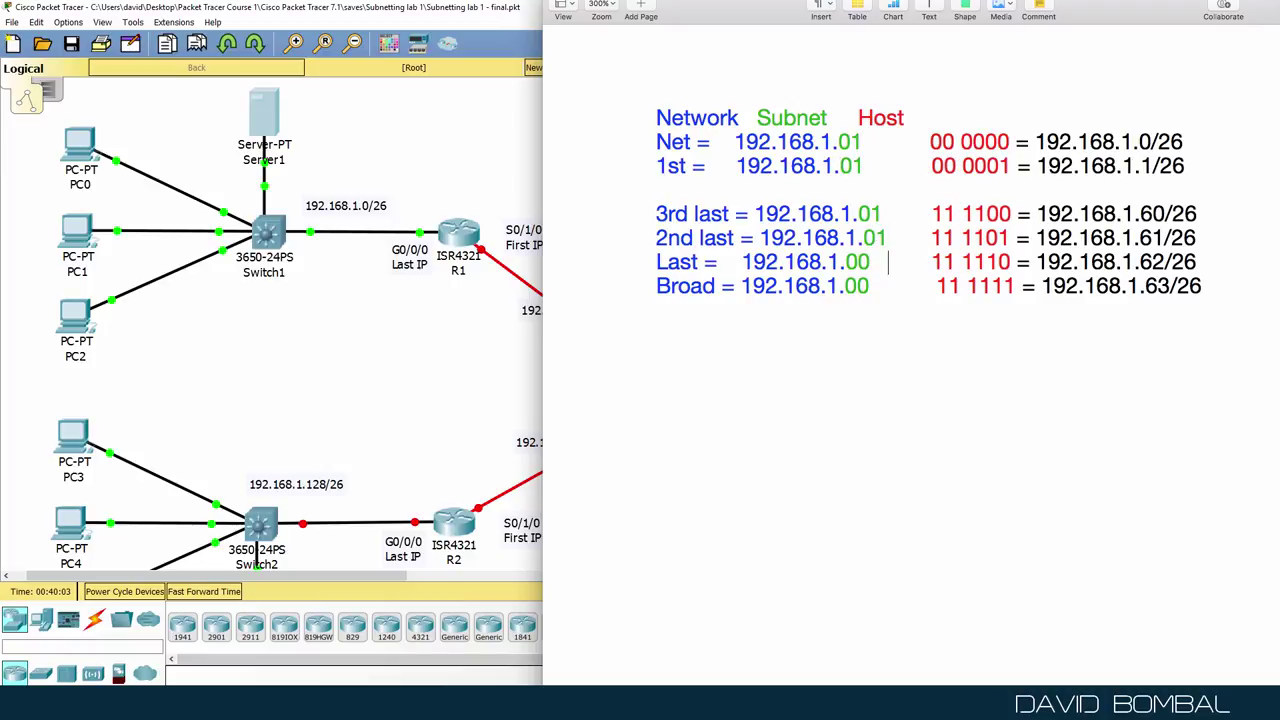
{"action": "key", "text": "BackSpace"}
{"action": "key", "text": "BackSpace"}
{"action": "type", "text": "1"}
{"action": "key", "text": "BackSpace"}
{"action": "type", "text": "1"}
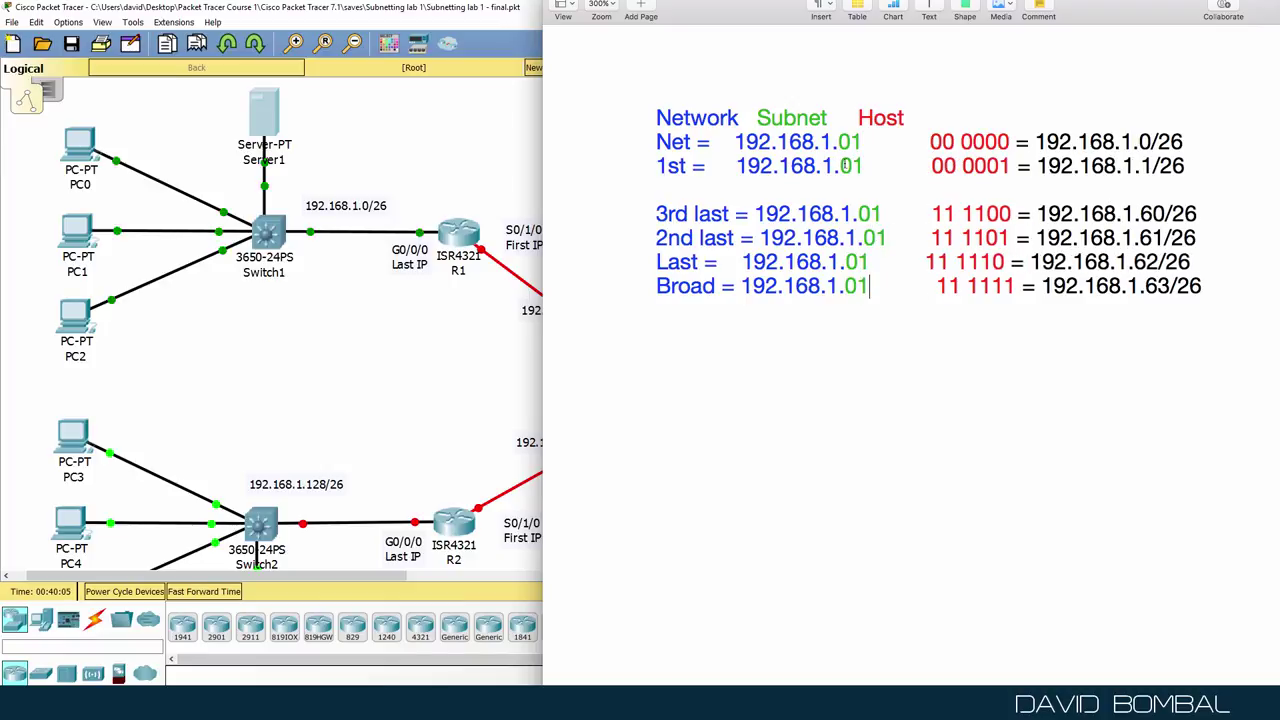
Set the Net host value to 64 and the 1st to 65, deleting the other host numbers.
{"action": "scroll", "coordinate": [900, 300], "scroll_direction": "up", "scroll_amount": 2}
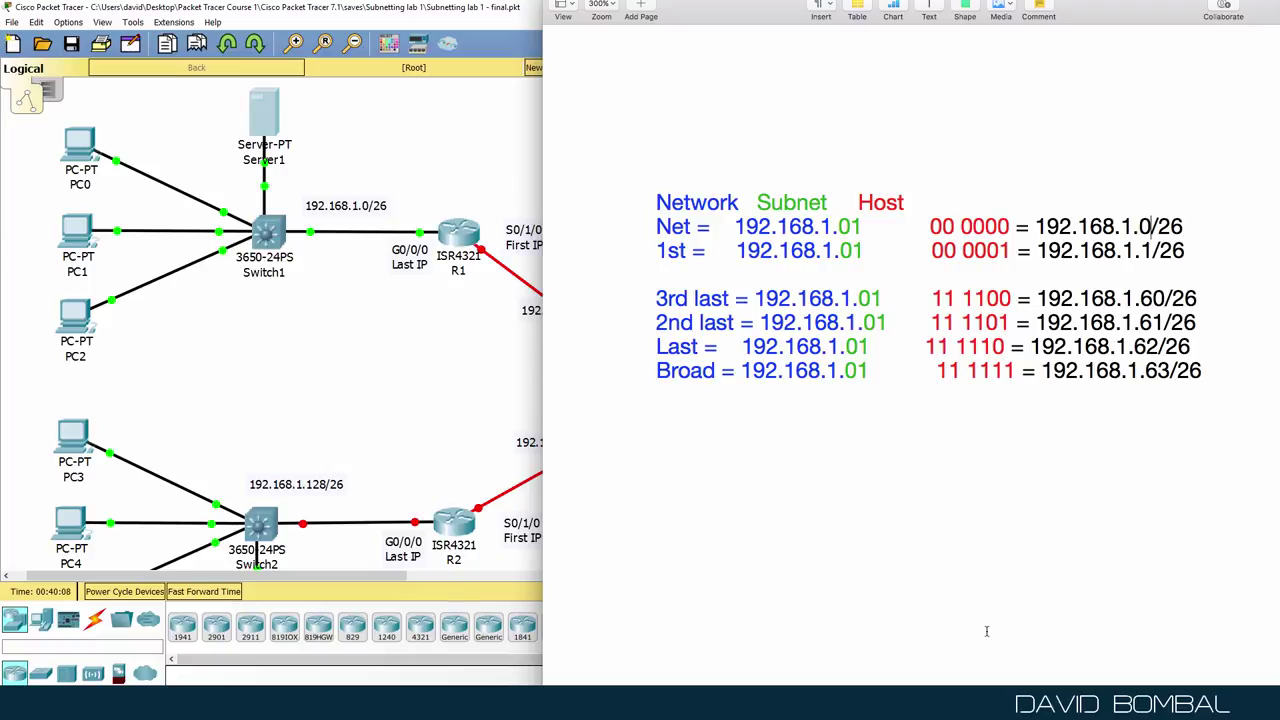
{"action": "key", "text": "BackSpace"}
{"action": "type", "text": "64"}
{"action": "left_click", "coordinate": [1147, 250]}
{"action": "key", "text": "BackSpace"}
{"action": "type", "text": "0"}
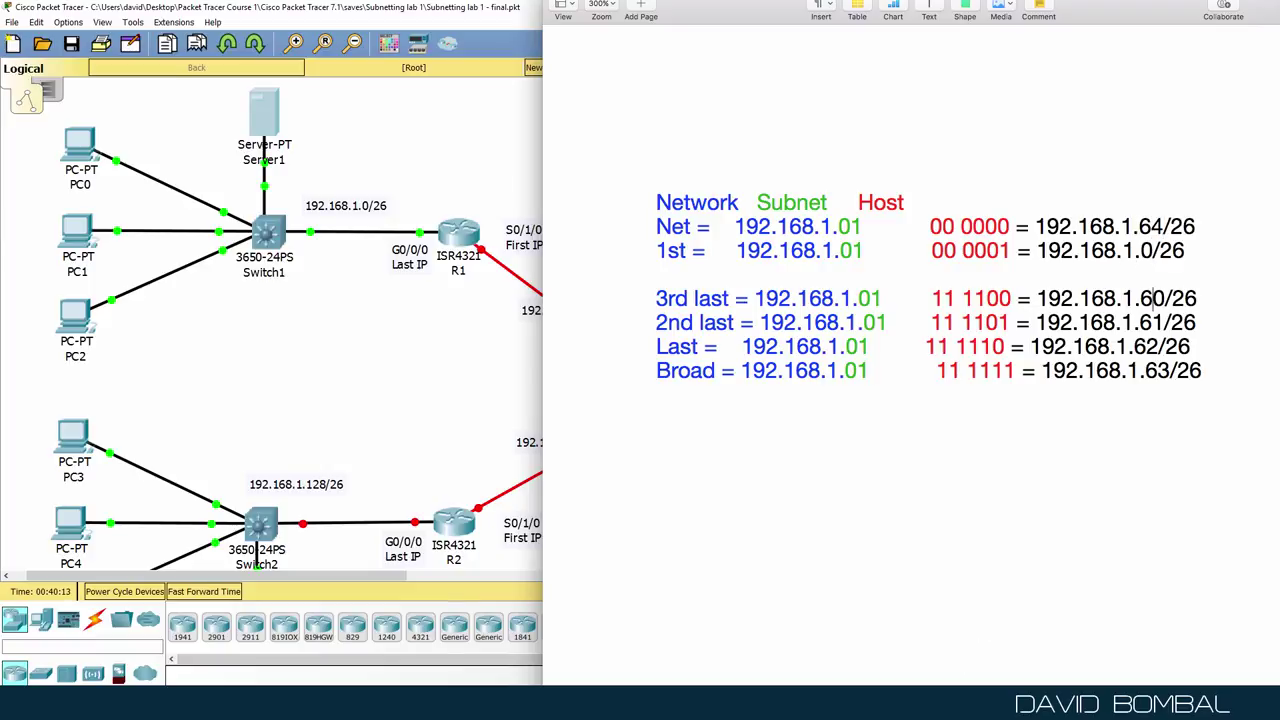
{"action": "key", "text": "BackSpace"}
{"action": "key", "text": "BackSpace"}
{"action": "left_click", "coordinate": [1164, 322]}
{"action": "key", "text": "BackSpace"}
{"action": "key", "text": "BackSpace"}
{"action": "left_click", "coordinate": [1154, 346]}
{"action": "key", "text": "BackSpace"}
{"action": "key", "text": "BackSpace"}
{"action": "key", "text": "BackSpace"}
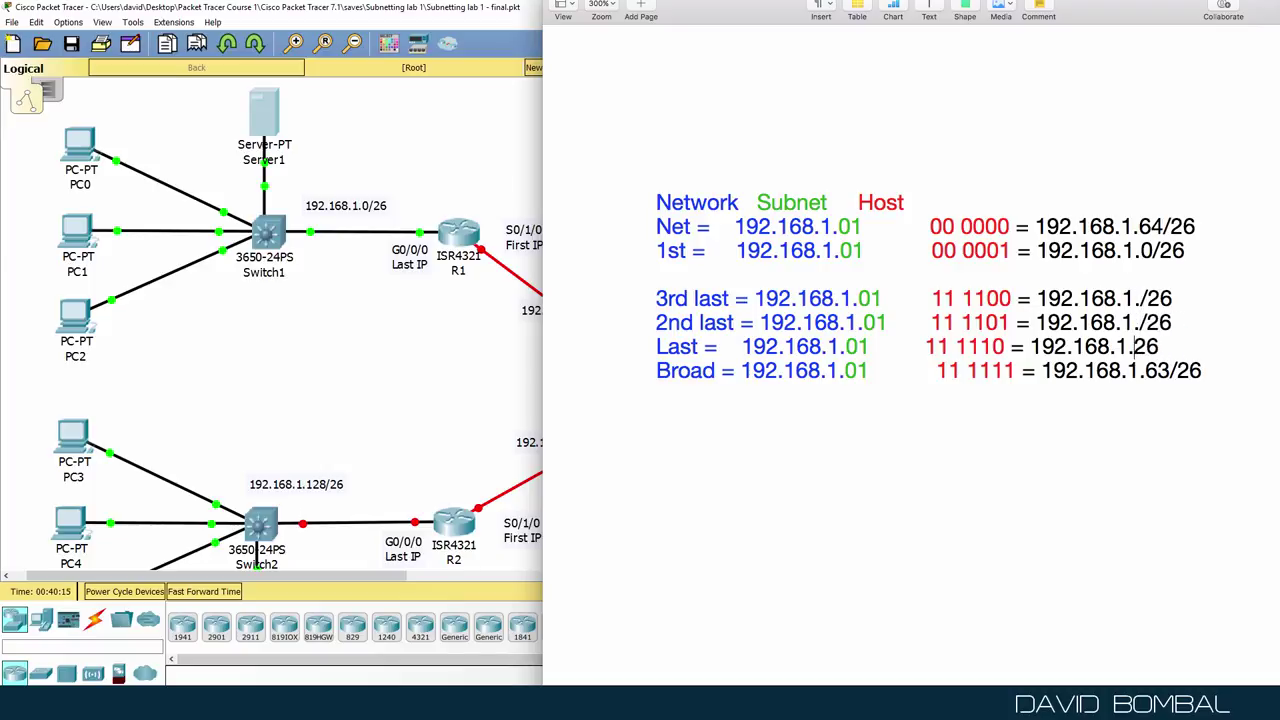
{"action": "type", "text": "/"}
{"action": "left_click", "coordinate": [1146, 371]}
{"action": "key", "text": "BackSpace"}
{"action": "key", "text": "BackSpace"}
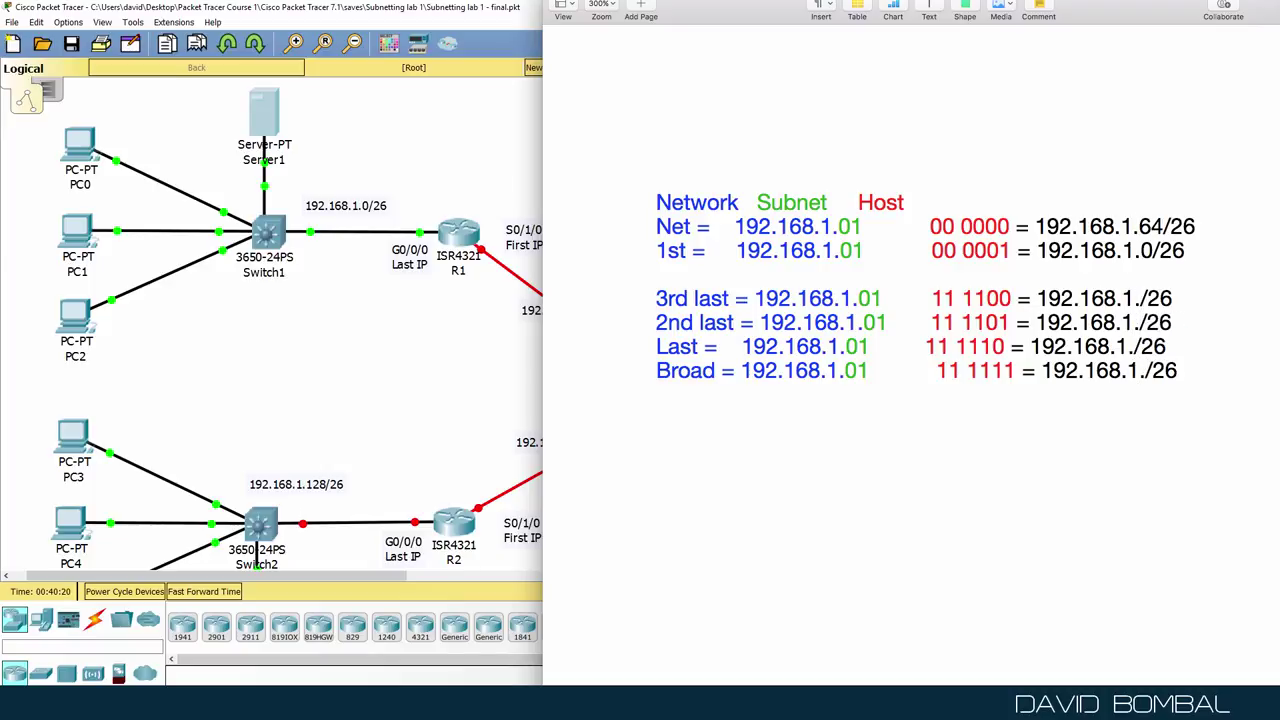
{"action": "key", "text": "Delete"}
{"action": "type", "text": "65"}
Check the Packet Tracer topology, then highlight the .65 first-host address in the notes.
{"action": "left_click", "coordinate": [432, 288]}
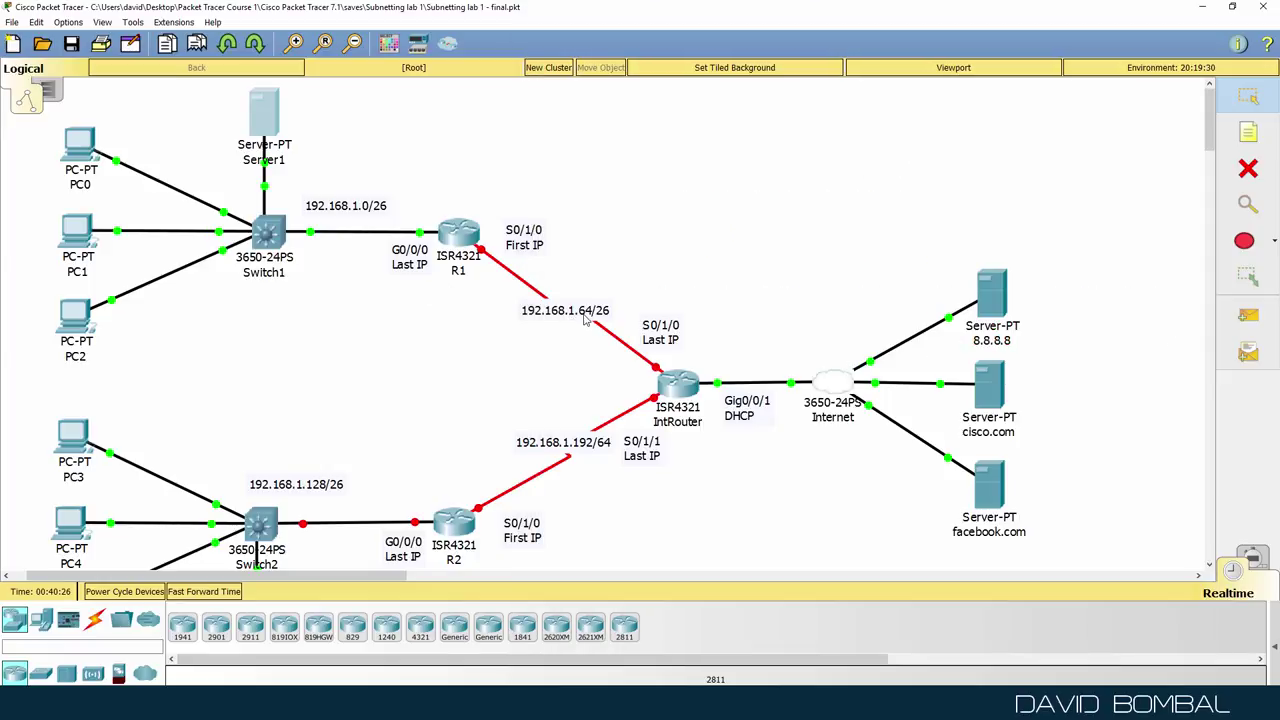
{"action": "key", "text": "super+Tab"}
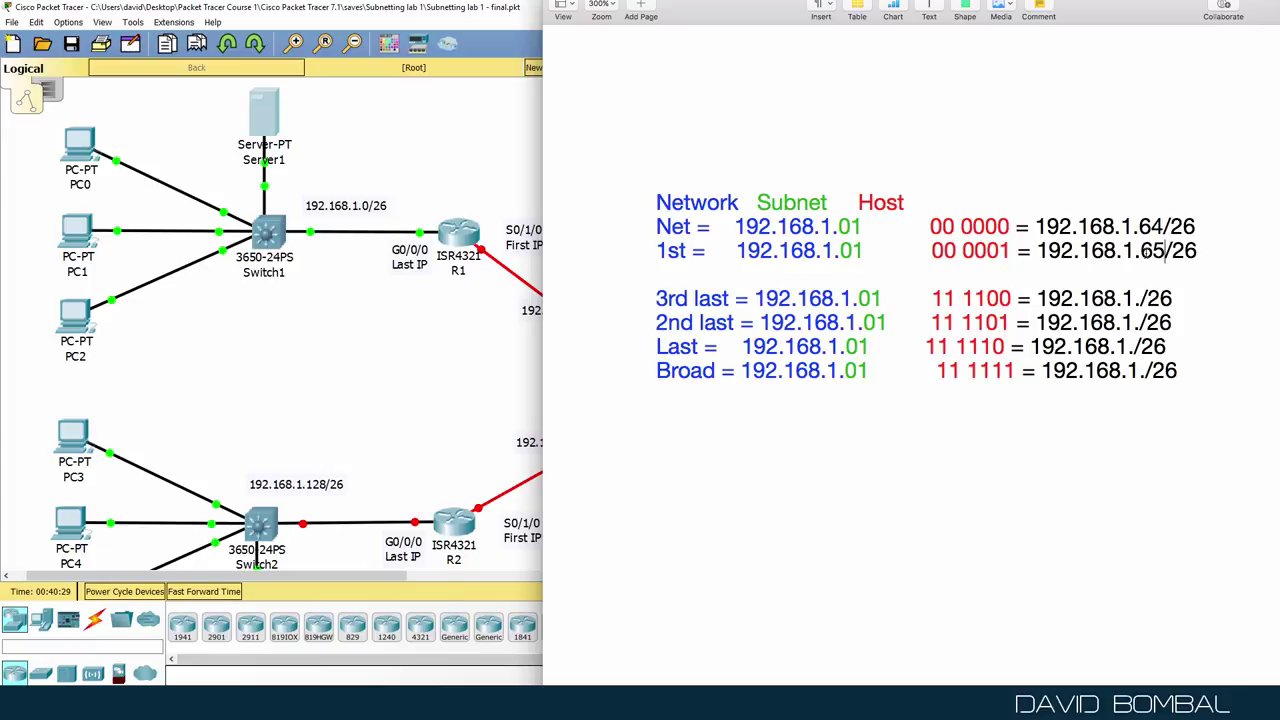
{"action": "left_click_drag", "start_coordinate": [1154, 250], "coordinate": [1166, 251]}
{"action": "left_click", "coordinate": [1166, 346]}
Highlight the 192.168.1.64/26 and 192.168.1.128/26 subnet entries in the notes.
{"action": "scroll", "coordinate": [926, 343], "scroll_direction": "up", "scroll_amount": 10}
{"action": "scroll", "coordinate": [929, 339], "scroll_direction": "up", "scroll_amount": 10}
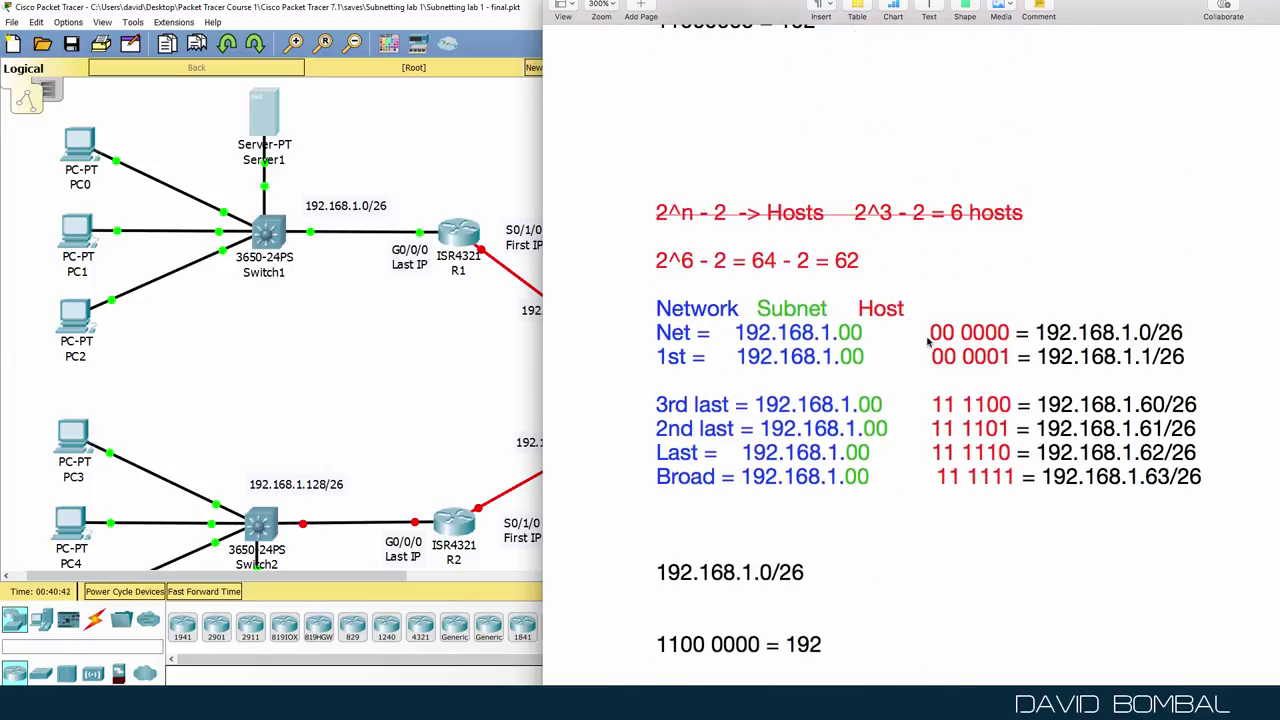
{"action": "left_click_drag", "start_coordinate": [1139, 376], "coordinate": [913, 380]}
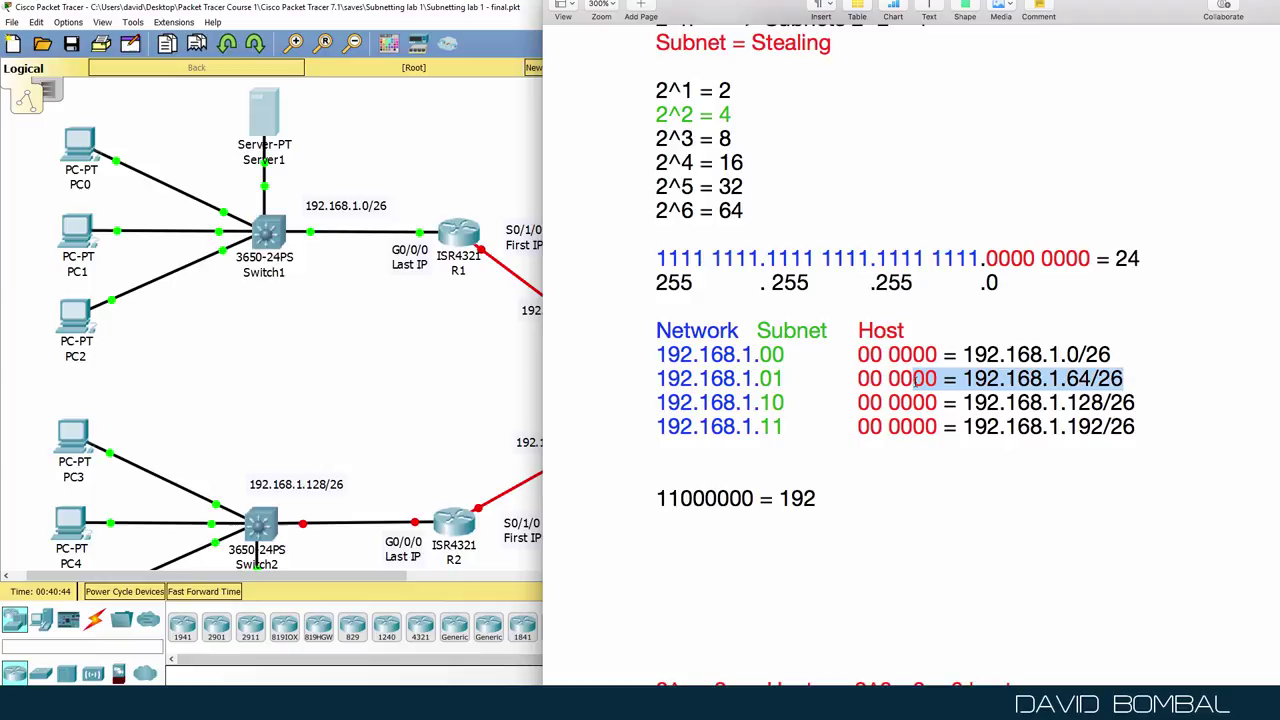
{"action": "left_click_drag", "start_coordinate": [1142, 403], "coordinate": [787, 404]}
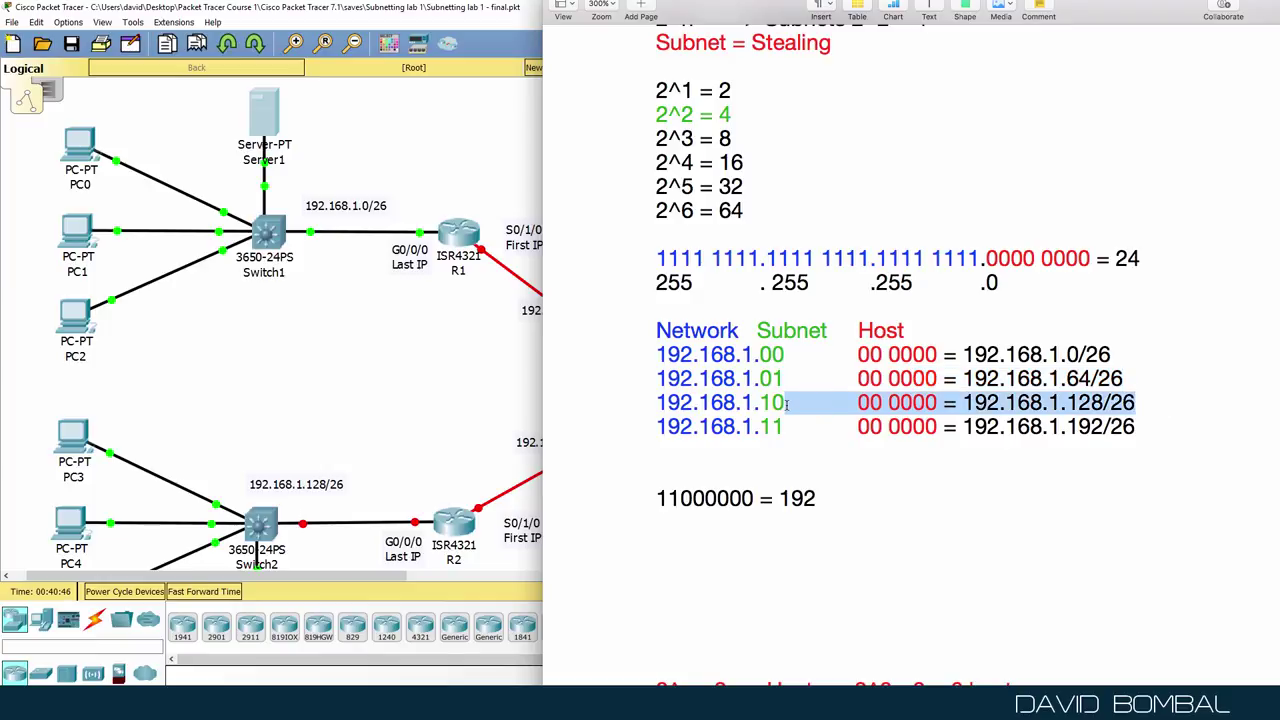
{"action": "scroll", "coordinate": [975, 422], "scroll_direction": "down", "scroll_amount": 15}
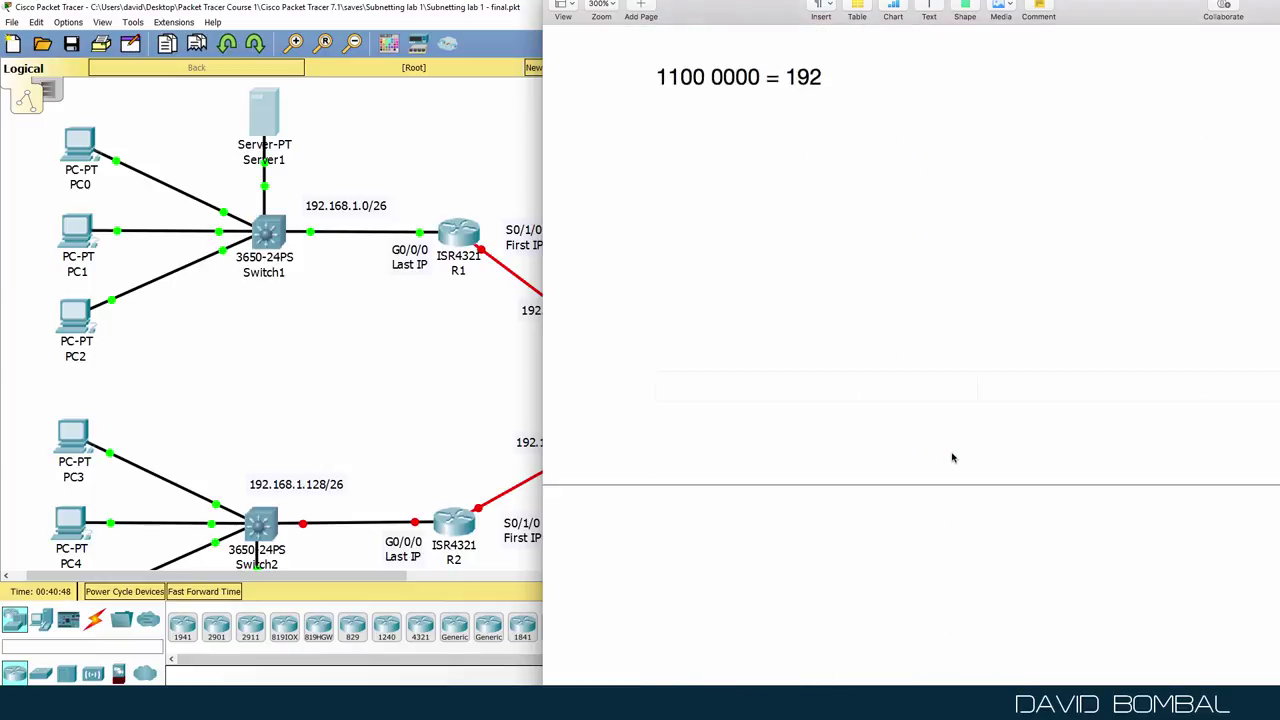
{"action": "scroll", "coordinate": [950, 458], "scroll_direction": "down", "scroll_amount": 2}
Enter broadcast host 127 and add the '128 - 1 = 127' and NS/B notes.
{"action": "left_click", "coordinate": [1142, 316]}
{"action": "type", "text": "127/26"}
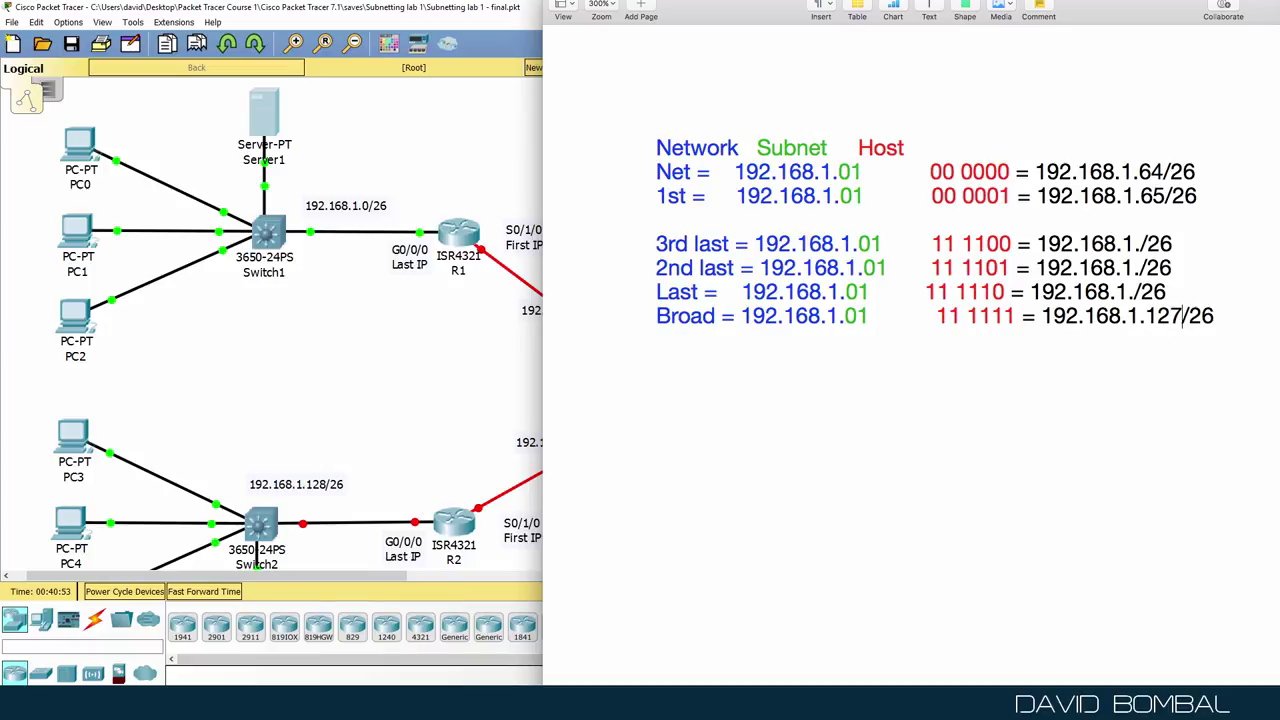
{"action": "key", "text": "Down"}
{"action": "type", "text": "128 - 1 = 127"}
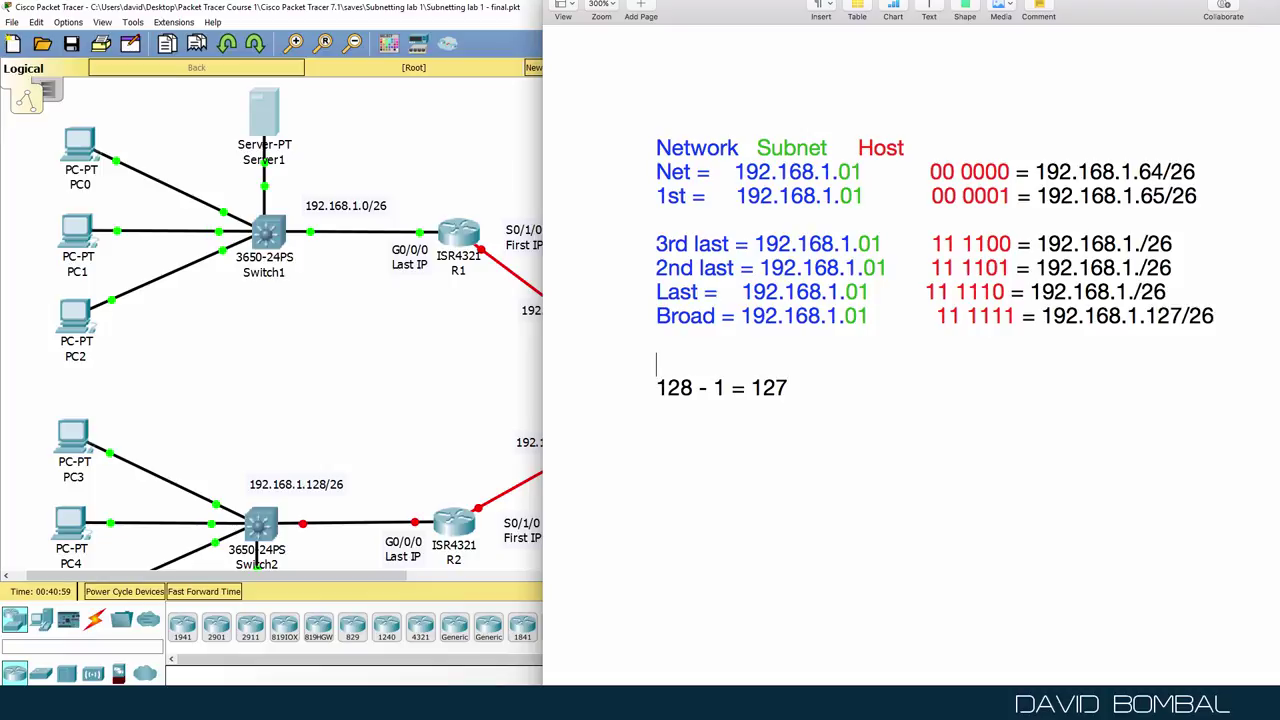
{"action": "left_click", "coordinate": [658, 363]}
{"action": "type", "text": "Net"}
{"action": "key", "text": "BackSpace"}
{"action": "key", "text": "BackSpace"}
{"action": "type", "text": "S"}
{"action": "key", "text": "Right"}
{"action": "key", "text": "Right"}
{"action": "key", "text": "Left"}
{"action": "key", "text": "Left"}
{"action": "key", "text": "Left"}
{"action": "type", "text": "BR"}
{"action": "key", "text": "BackSpace"}
Fill the Last, 2nd last and 3rd last host values as 126, 125 and 124.
{"action": "left_click", "coordinate": [1133, 291]}
{"action": "type", "text": "126"}
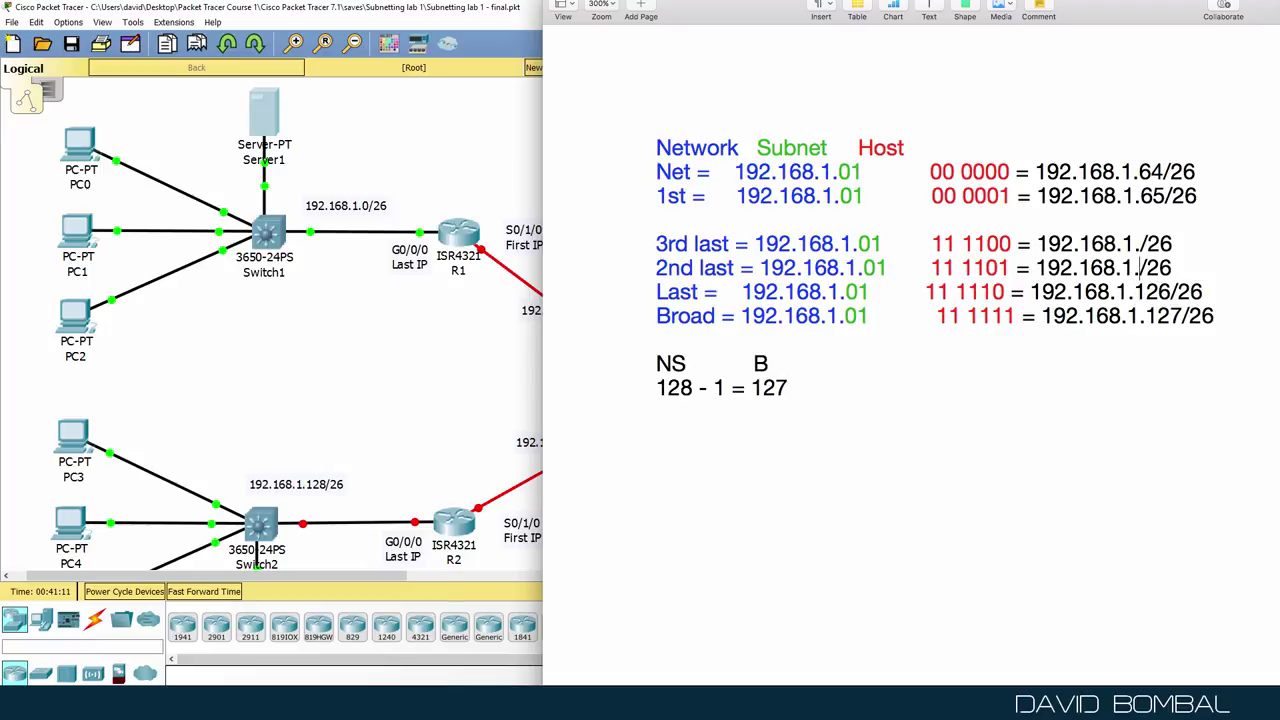
{"action": "left_click", "coordinate": [1139, 267]}
{"action": "type", "text": "125"}
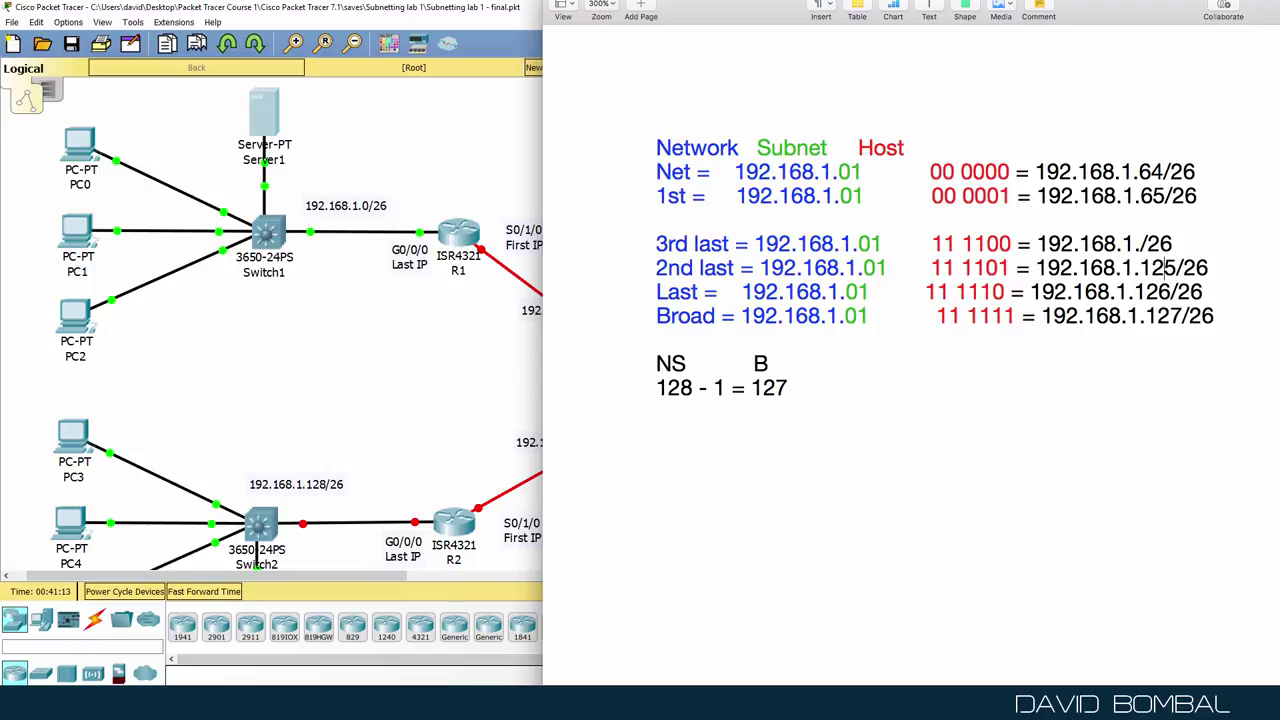
{"action": "left_click", "coordinate": [1145, 243]}
{"action": "type", "text": "124"}
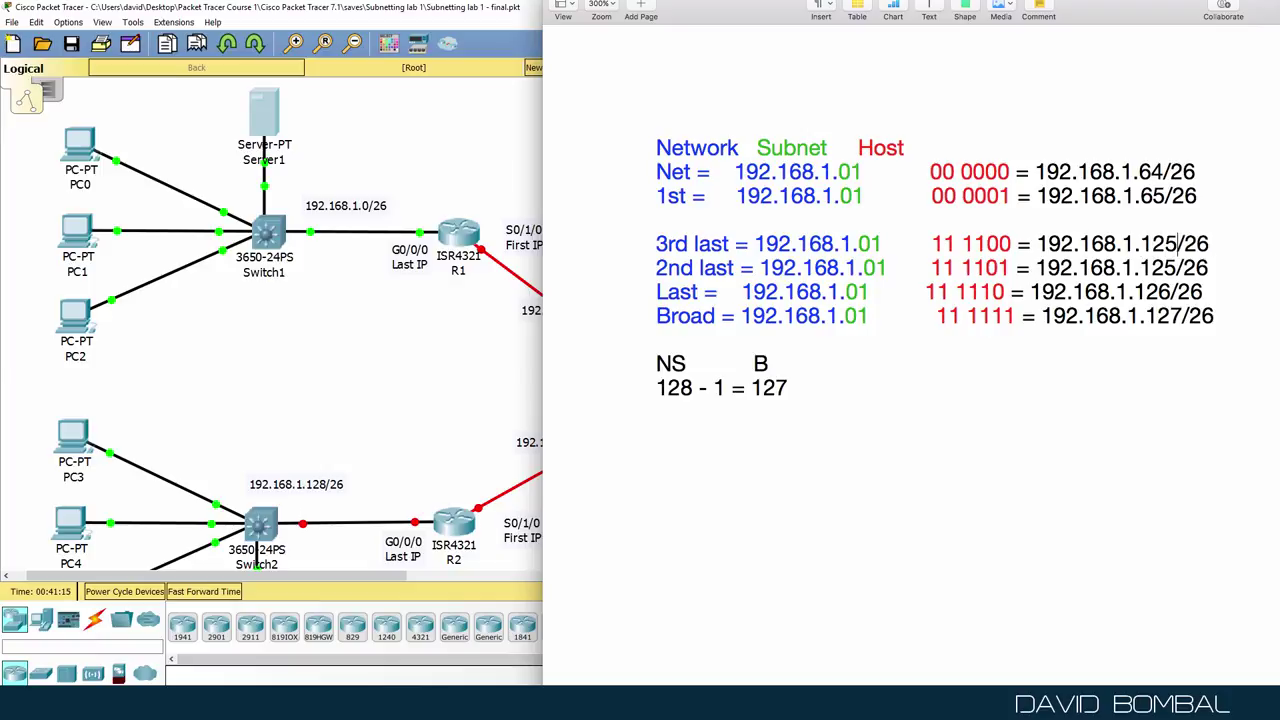
{"action": "key", "text": "BackSpace"}
{"action": "left_click_drag", "start_coordinate": [656, 340], "coordinate": [567, 243]}
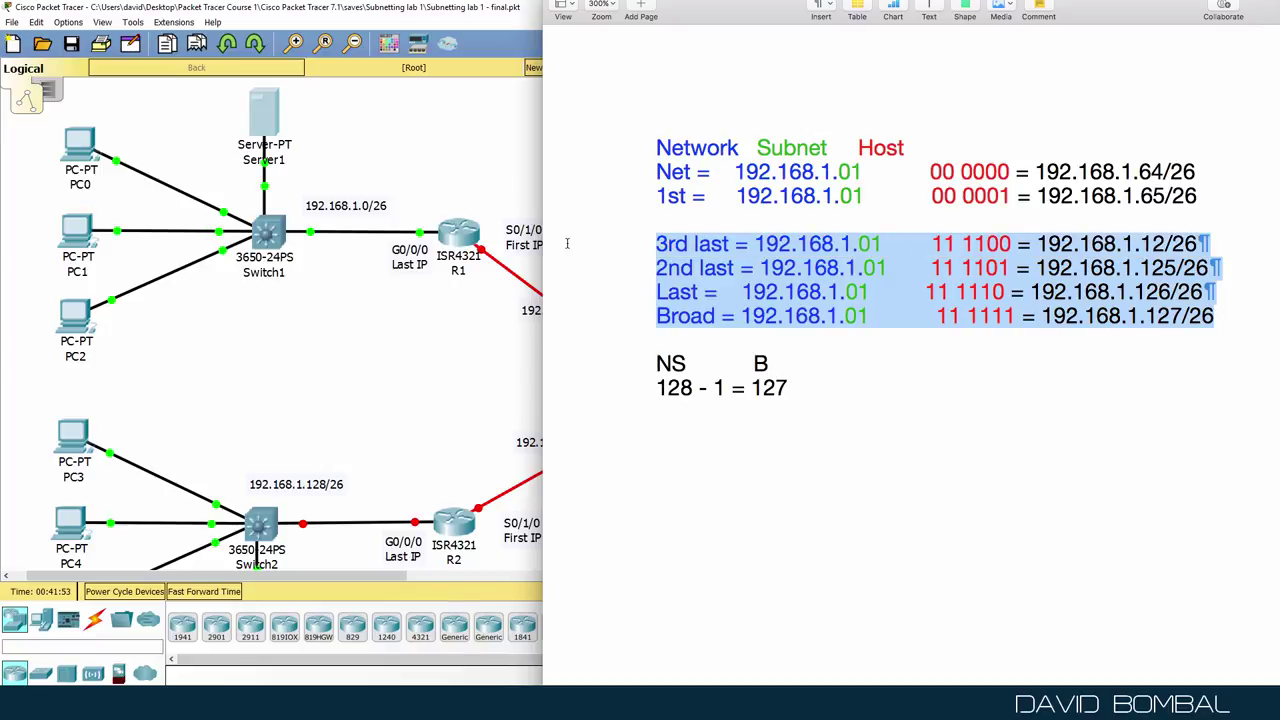
{"action": "left_click", "coordinate": [1164, 244]}
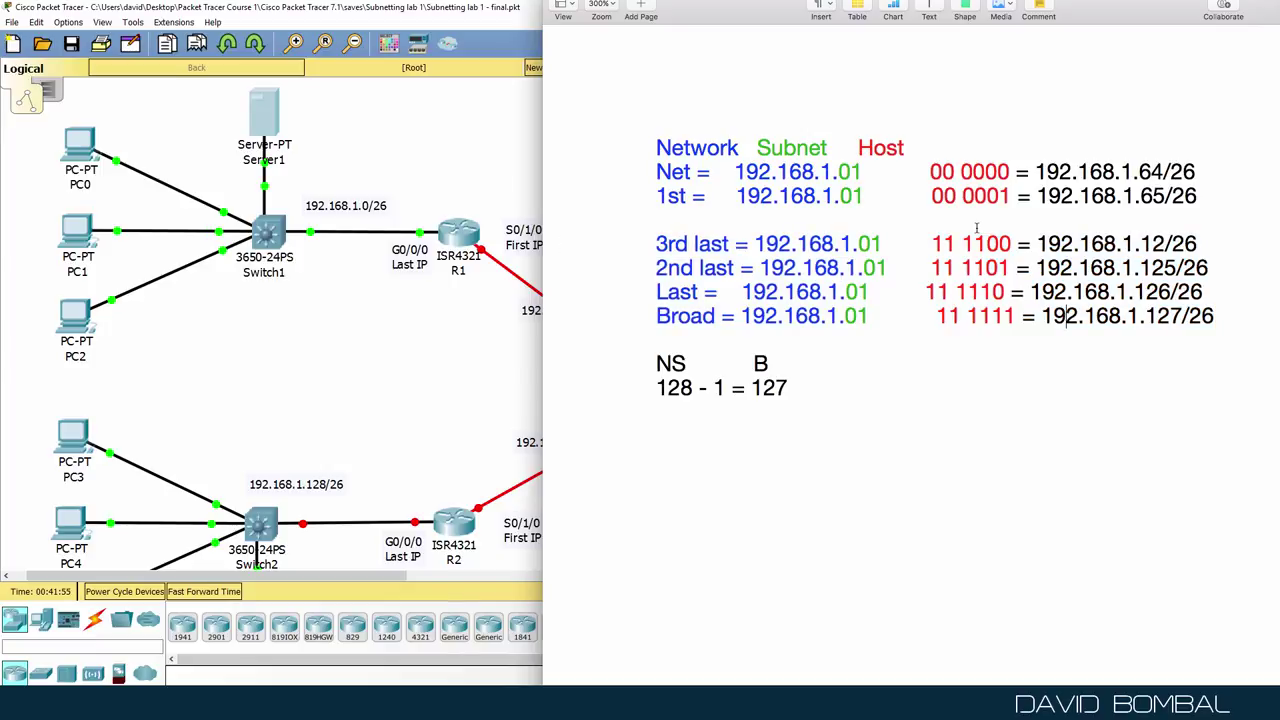
{"action": "type", "text": "4"}
Add a blank line below the sum and highlight the broadcast value 127.
{"action": "left_click", "coordinate": [1132, 388]}
{"action": "key", "text": "Return"}
{"action": "left_click_drag", "start_coordinate": [1184, 316], "coordinate": [1145, 316]}
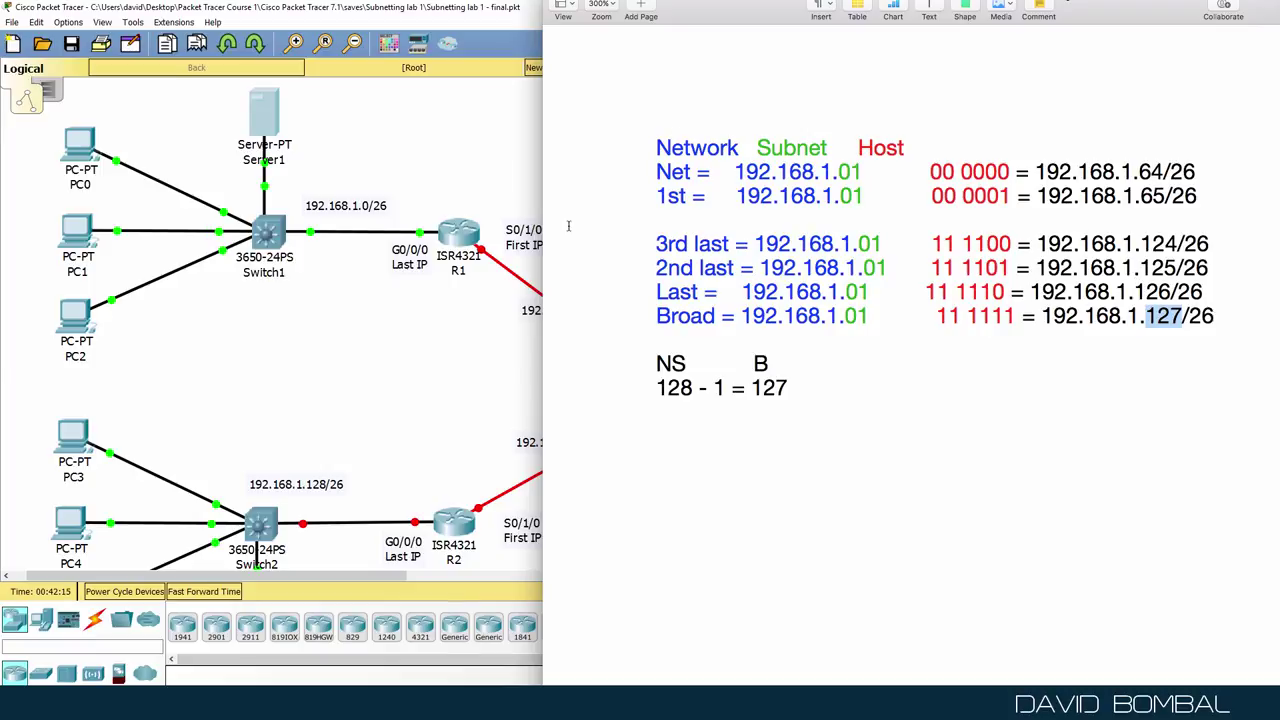
{"action": "left_click", "coordinate": [482, 215]}
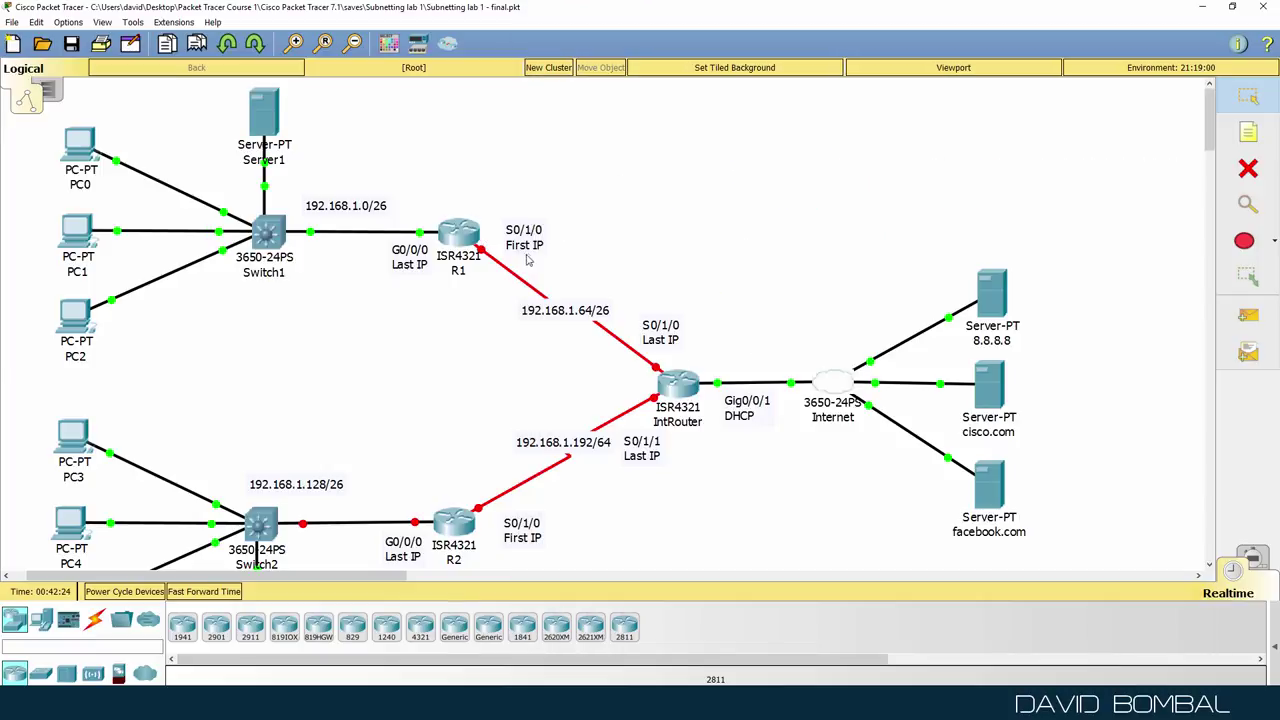
On R1, review the interface summary, then select Serial0/1/0 and enable it with no shut.
{"action": "key", "text": "alt+Tab"}
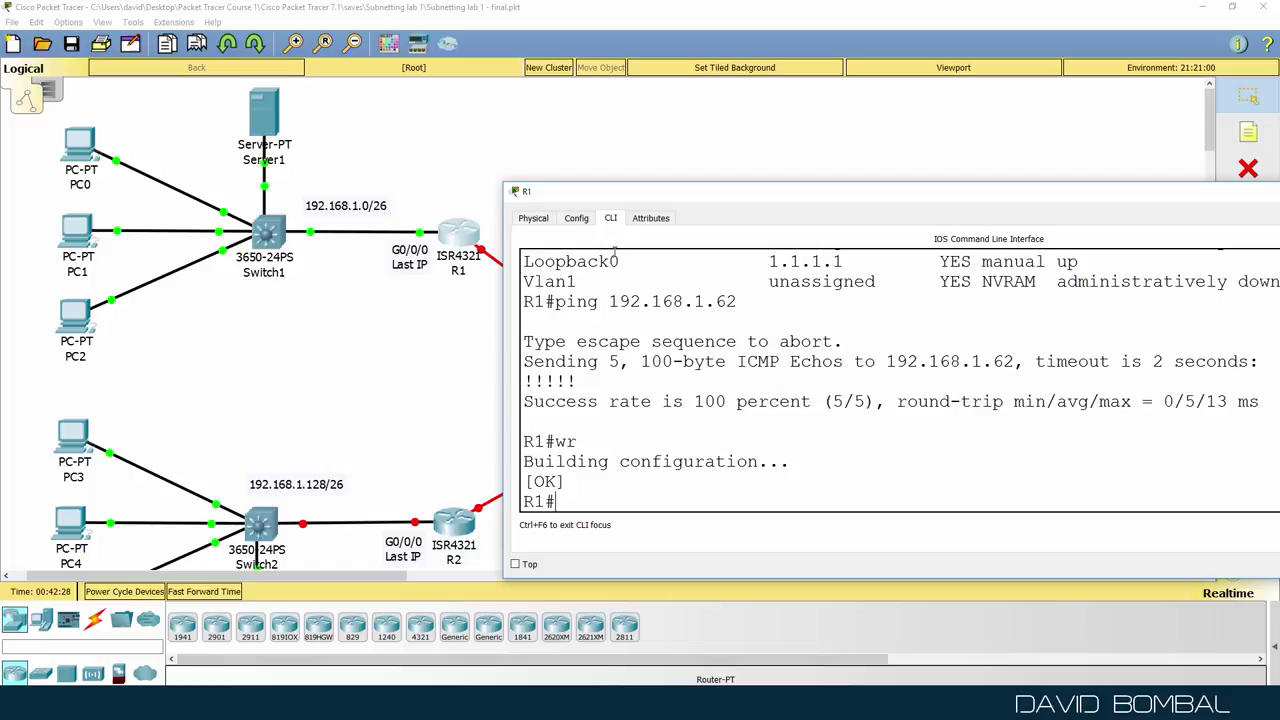
{"action": "type", "text": "sh ip int brief"}
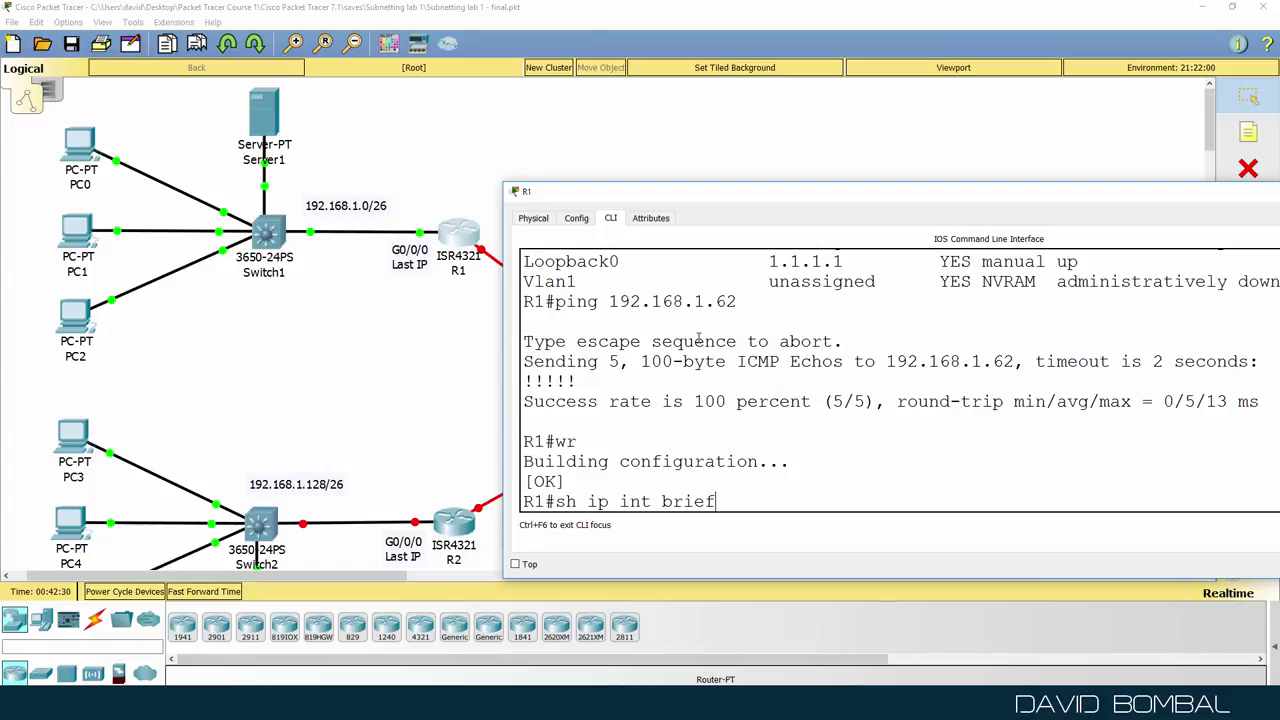
{"action": "key", "text": "Return"}
{"action": "type", "text": "conf t"}
{"action": "key", "text": "Return"}
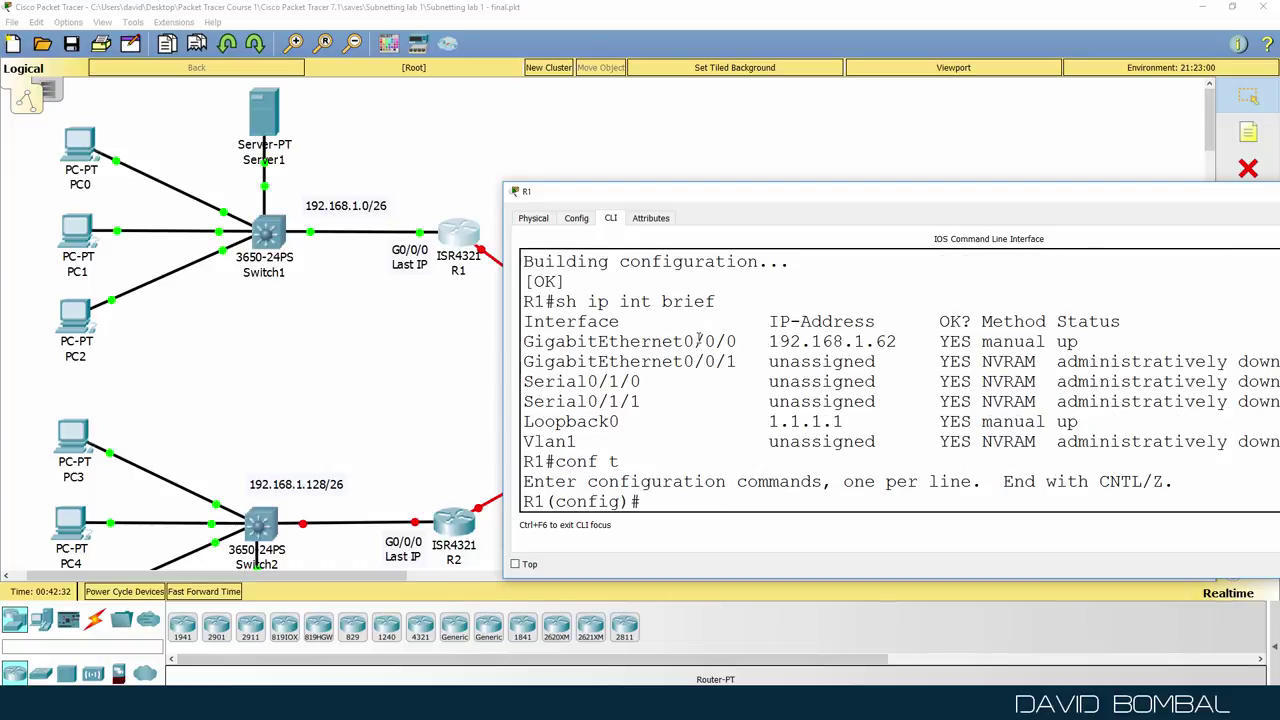
{"action": "type", "text": "int s0/1/0"}
{"action": "key", "text": "Return"}
{"action": "type", "text": "no shut"}
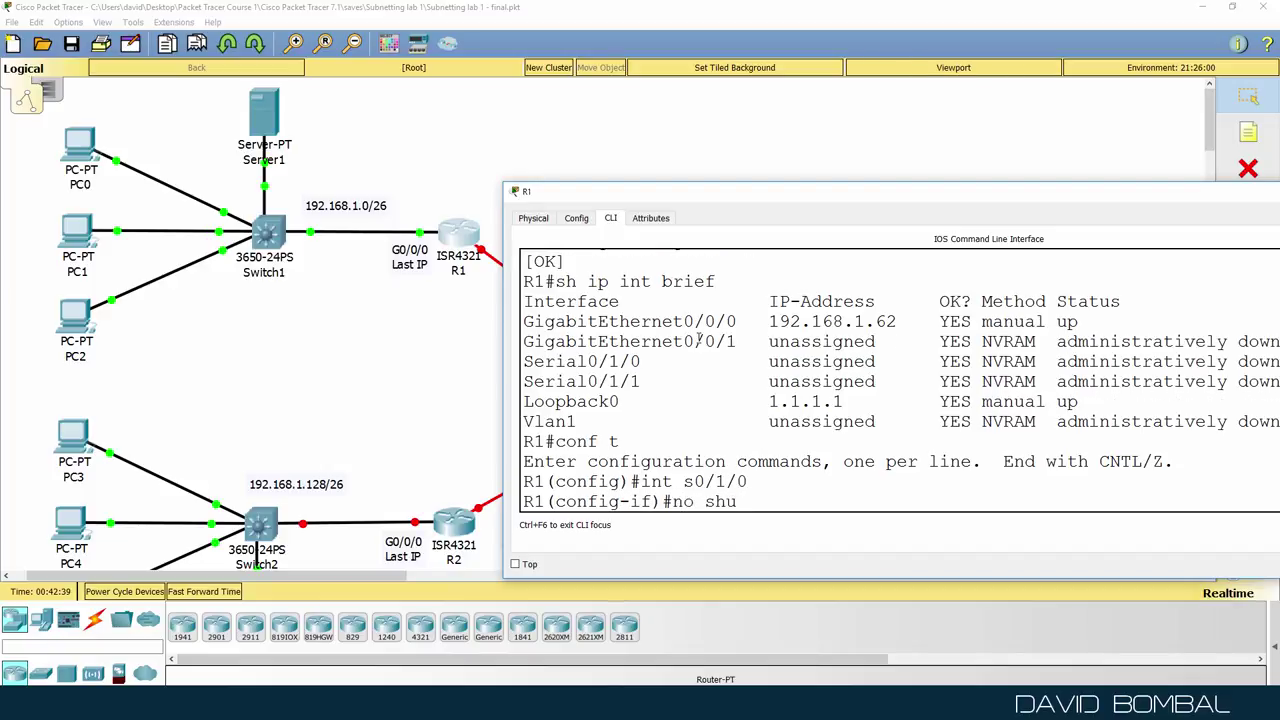
{"action": "key", "text": "Return"}
Assign Serial0/1/0 the address 192.168.1.65 255.255.255.192 and leave configuration mode.
{"action": "type", "text": "ip add"}
{"action": "key", "text": "Tab"}
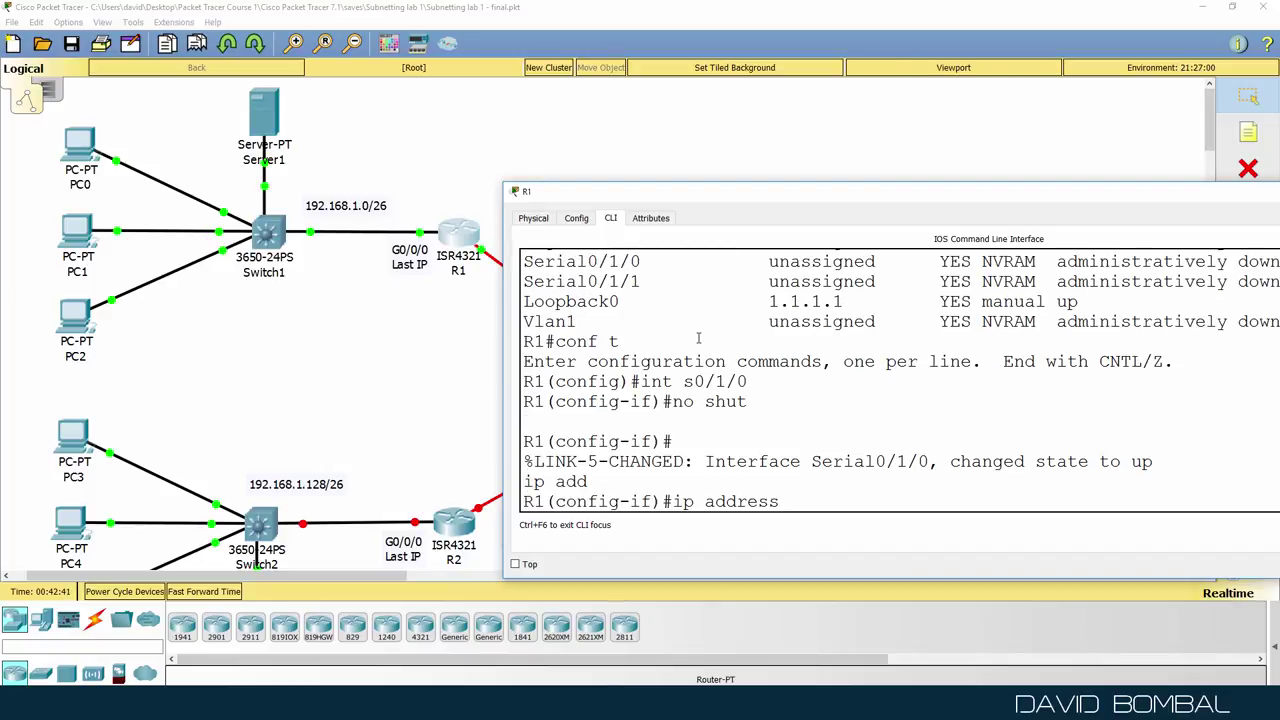
{"action": "type", "text": "192.168.1.65 255.255.255.192"}
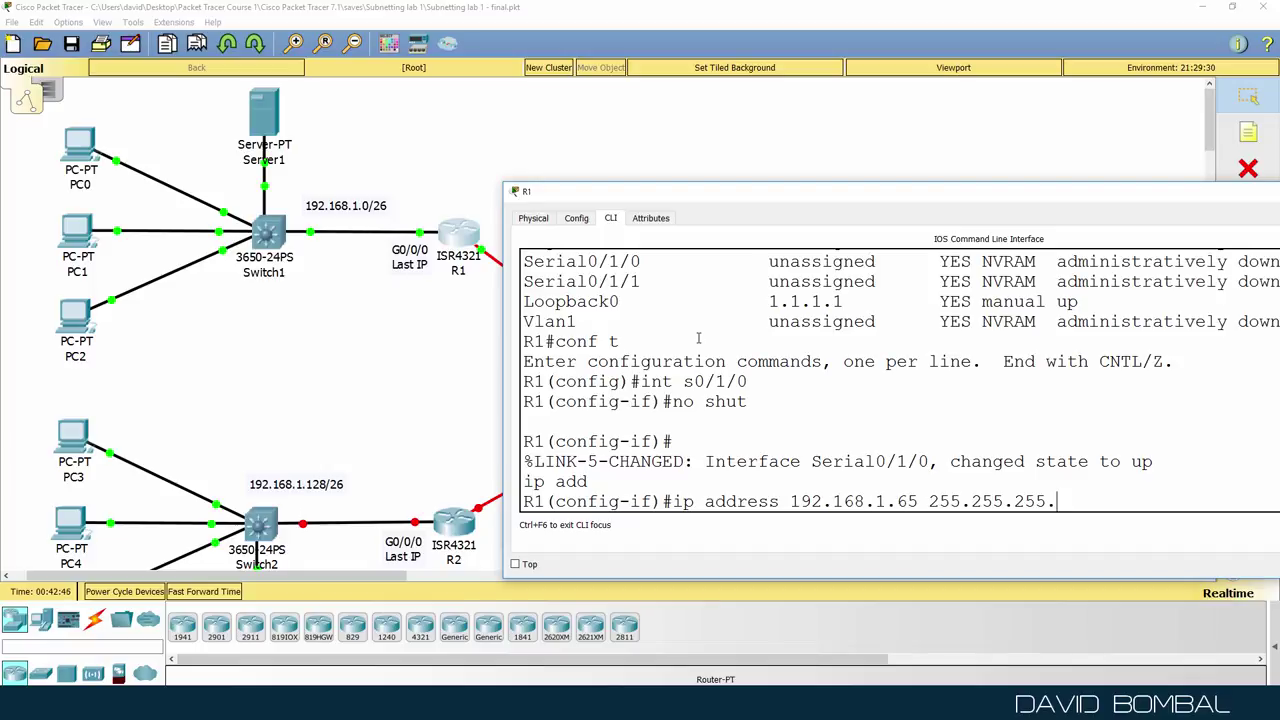
{"action": "key", "text": "Return"}
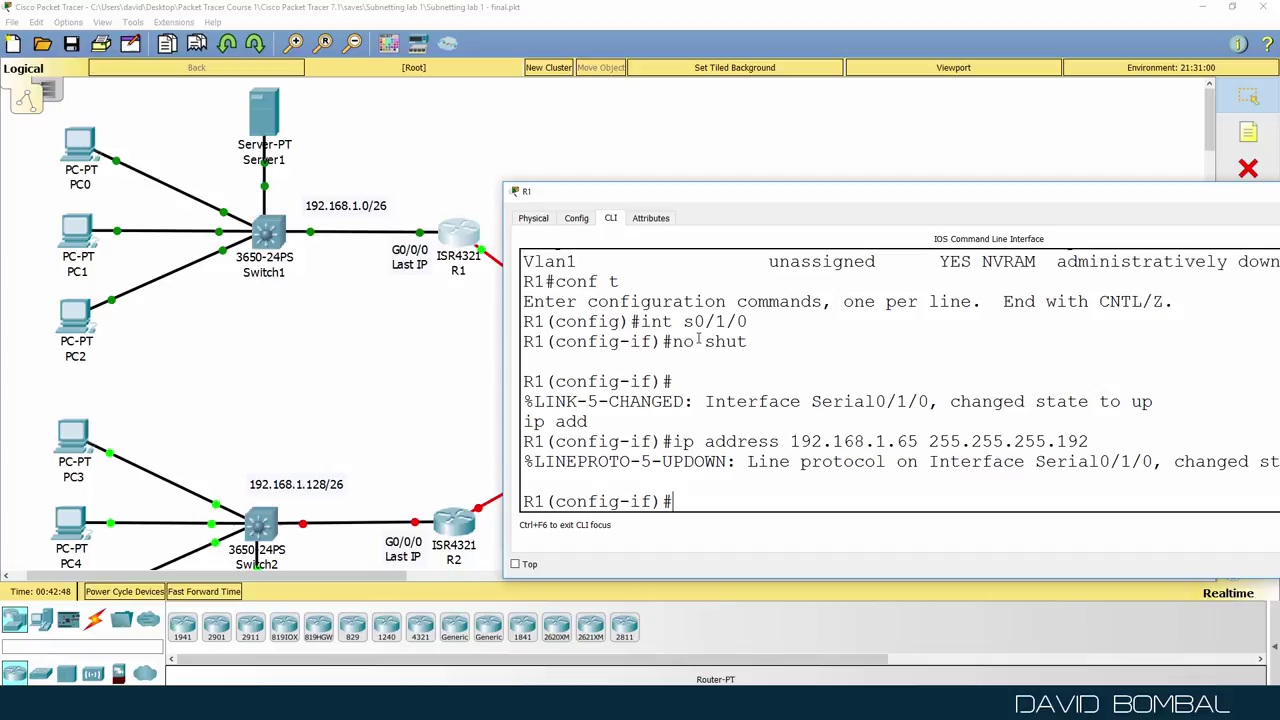
{"action": "type", "text": "end"}
{"action": "key", "text": "Return"}
Confirm with sh ip int brief that R1's Serial0/1/0 shows 192.168.1.65.
{"action": "left_click_drag", "start_coordinate": [706, 194], "coordinate": [856, 166]}
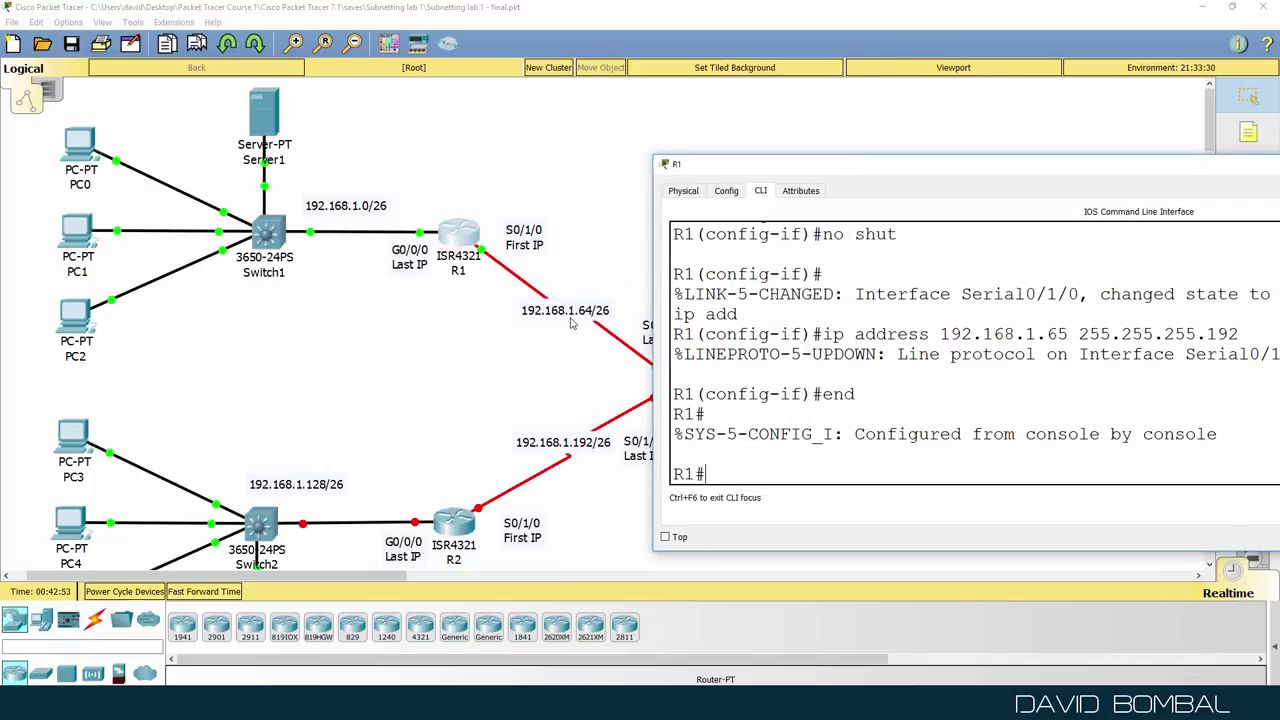
{"action": "type", "text": "sh ip int brief"}
{"action": "key", "text": "Return"}
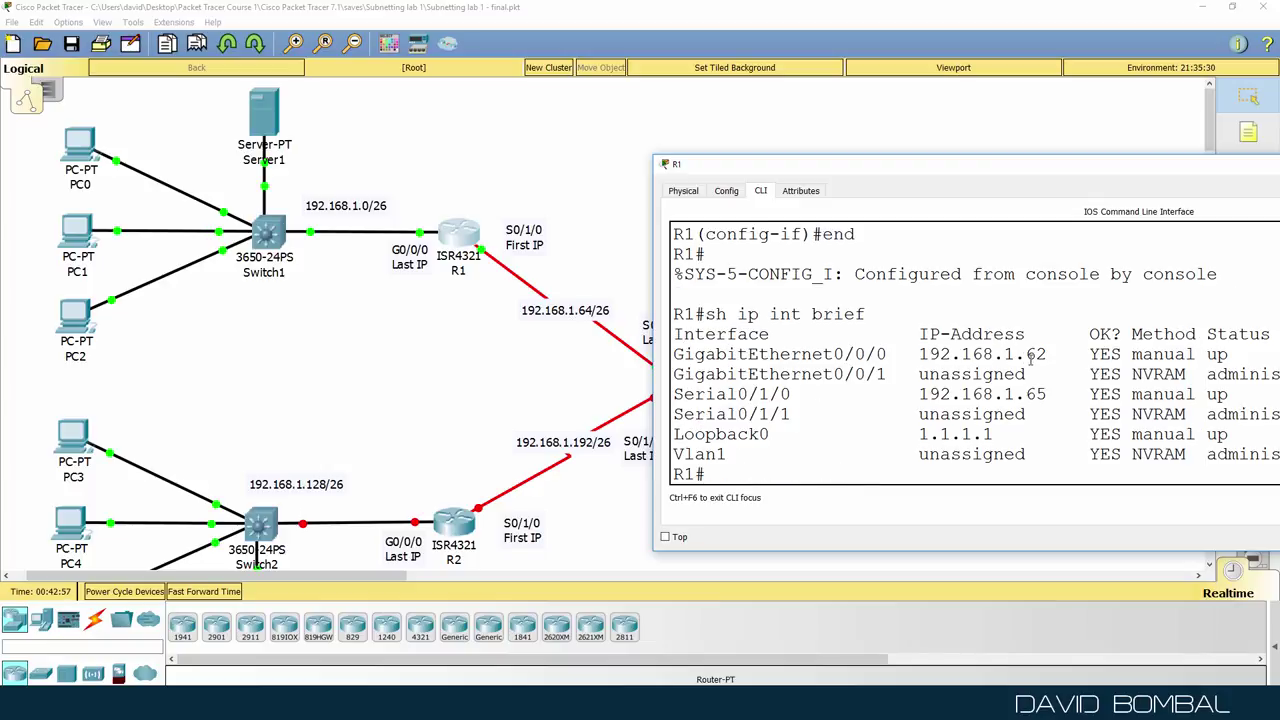
{"action": "left_click_drag", "start_coordinate": [1066, 394], "coordinate": [669, 394]}
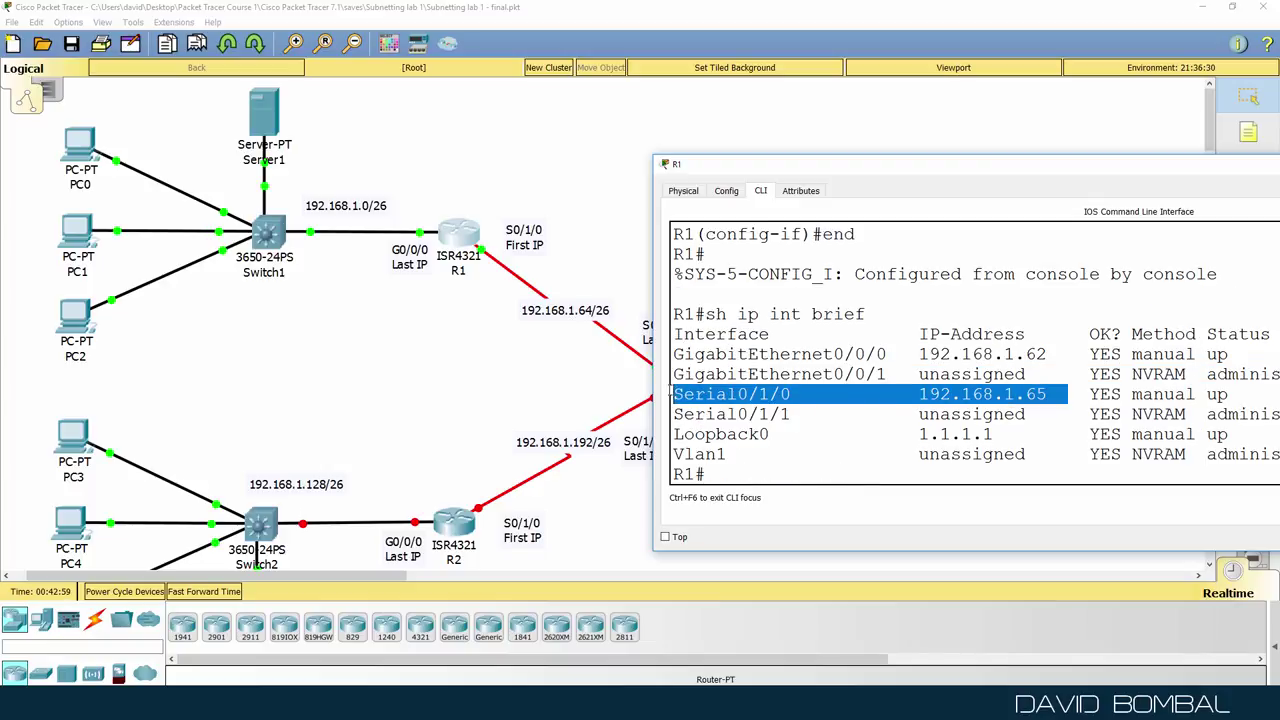
{"action": "left_click", "coordinate": [642, 334]}
In IntRouter's CLI, enter privileged mode and list interfaces to locate Serial0/1/0.
{"action": "left_click", "coordinate": [682, 385]}
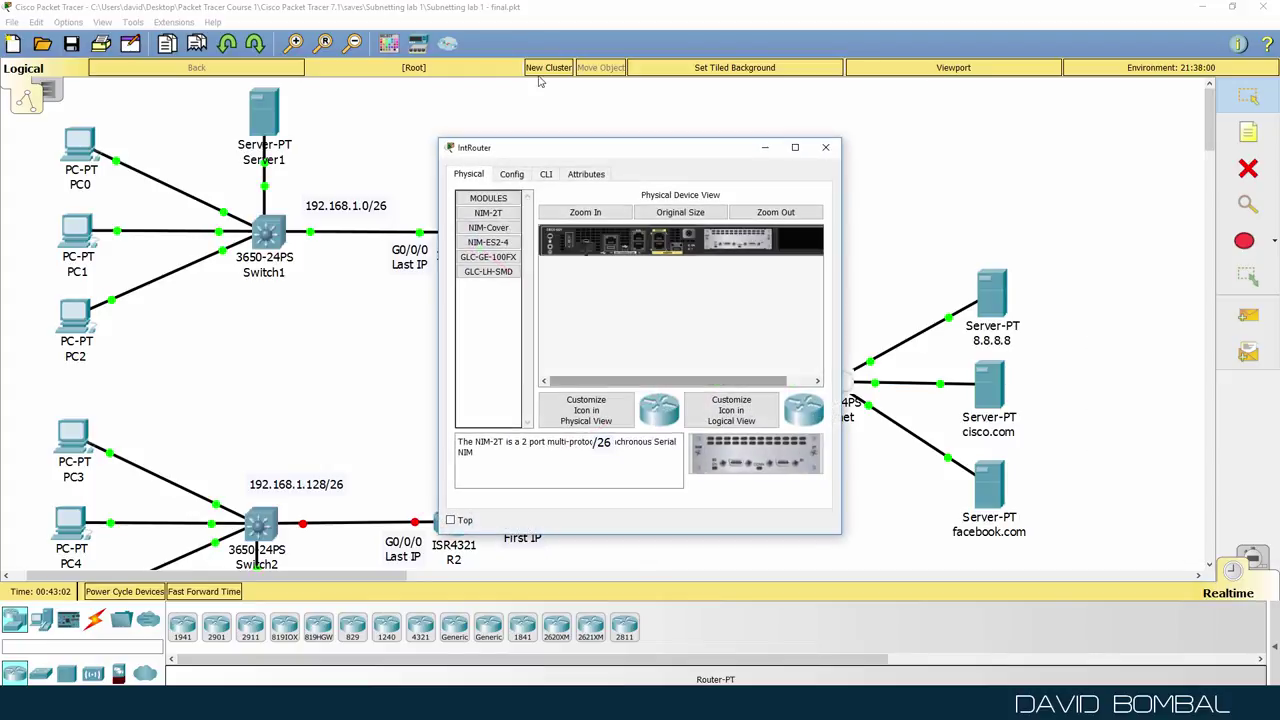
{"action": "left_click", "coordinate": [546, 174]}
{"action": "left_click_drag", "start_coordinate": [573, 159], "coordinate": [1009, 119]}
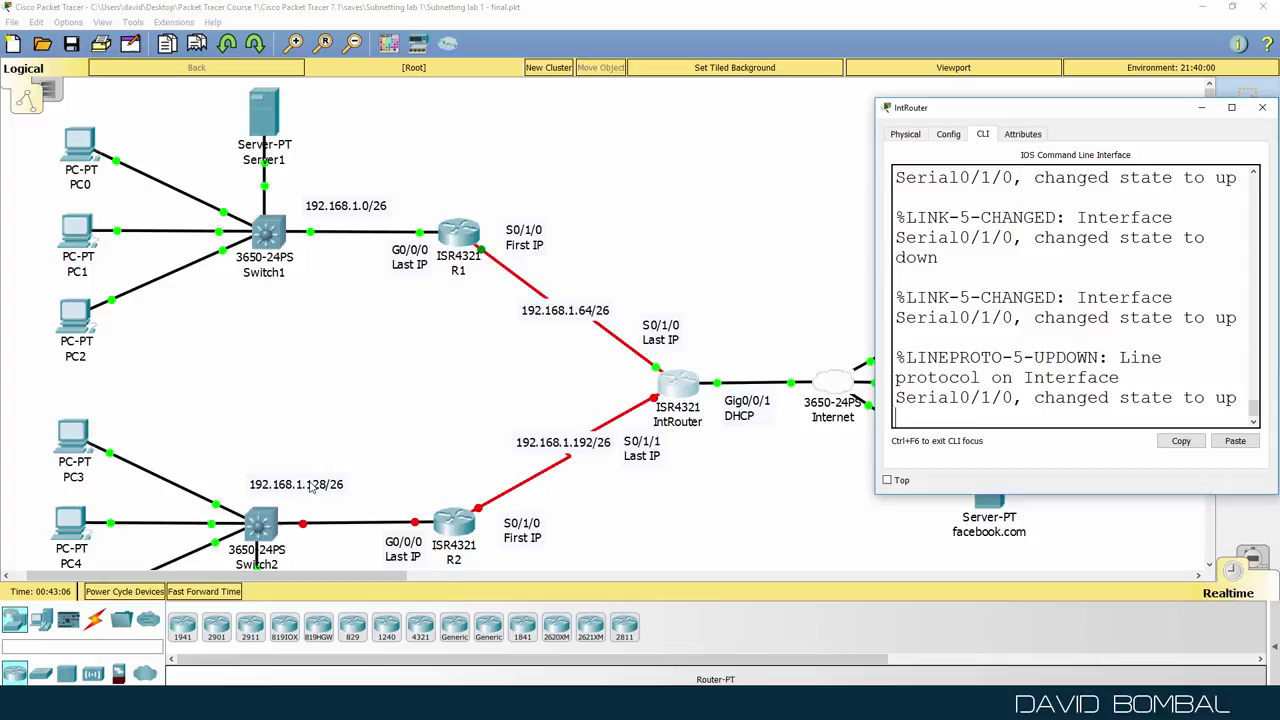
{"action": "left_click_drag", "start_coordinate": [876, 290], "coordinate": [418, 278]}
{"action": "key", "text": "Return"}
{"action": "key", "text": "Return"}
{"action": "type", "text": "en"}
{"action": "key", "text": "Return"}
{"action": "type", "text": "sh ip i"}
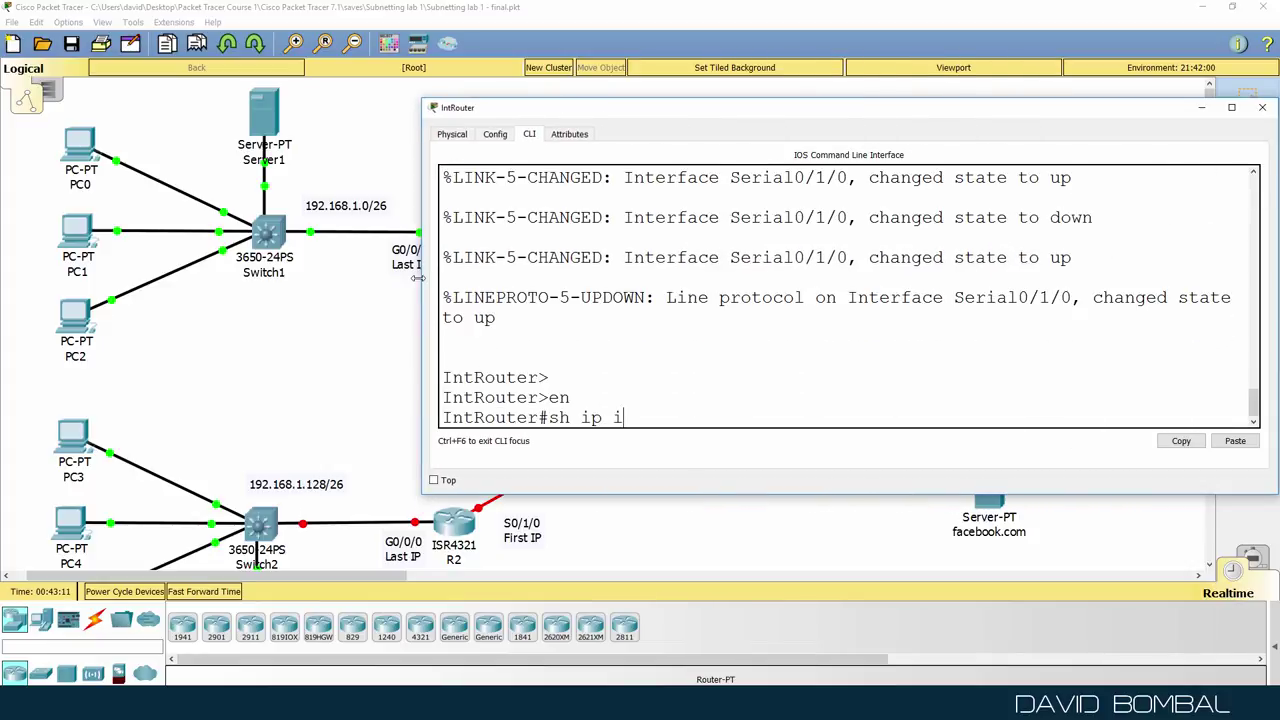
{"action": "type", "text": "ntb rie"}
{"action": "key", "text": "BackSpace"}
{"action": "key", "text": "BackSpace"}
{"action": "key", "text": "BackSpace"}
{"action": "key", "text": "BackSpace"}
{"action": "key", "text": "BackSpace"}
{"action": "type", "text": "brief"}
{"action": "key", "text": "Return"}
{"action": "left_click_drag", "start_coordinate": [572, 297], "coordinate": [392, 294]}
Enable IntRouter's Serial0/1/0 and set it to 192.168.1.126 255.255.255.192.
{"action": "type", "text": "conf t"}
{"action": "key", "text": "Return"}
{"action": "type", "text": "int "}
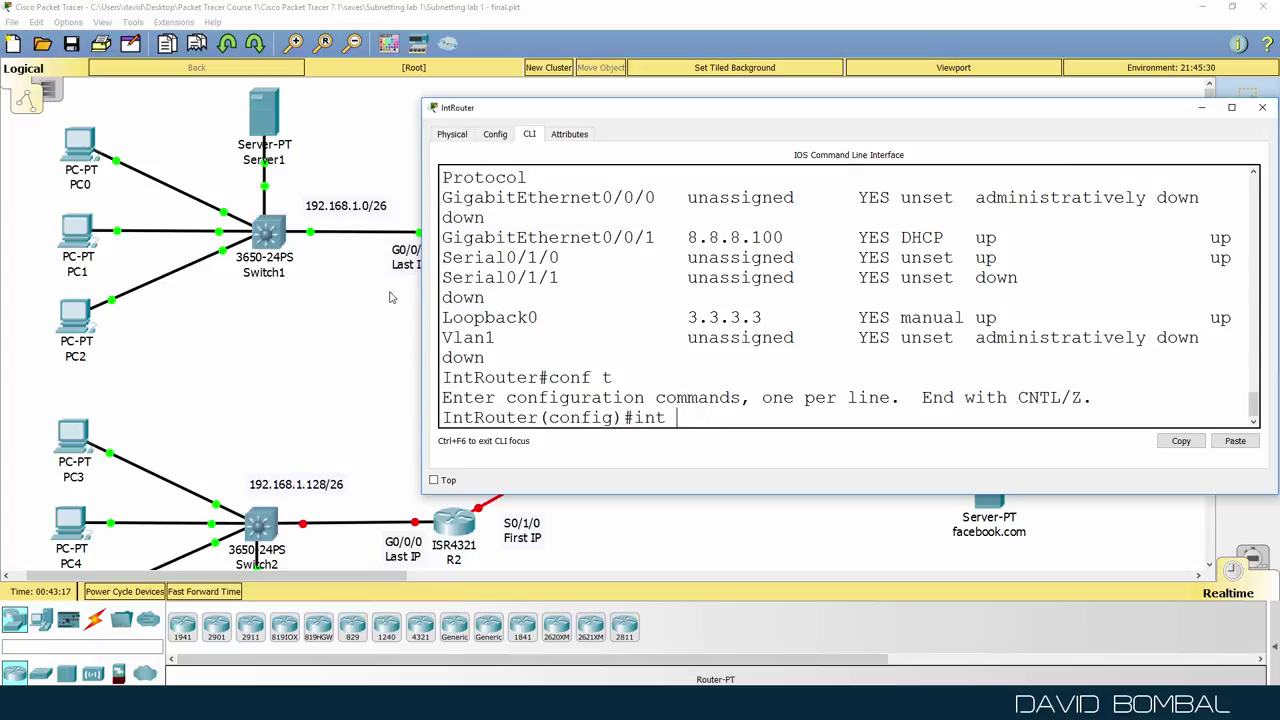
{"action": "type", "text": "s0/1/0"}
{"action": "key", "text": "Return"}
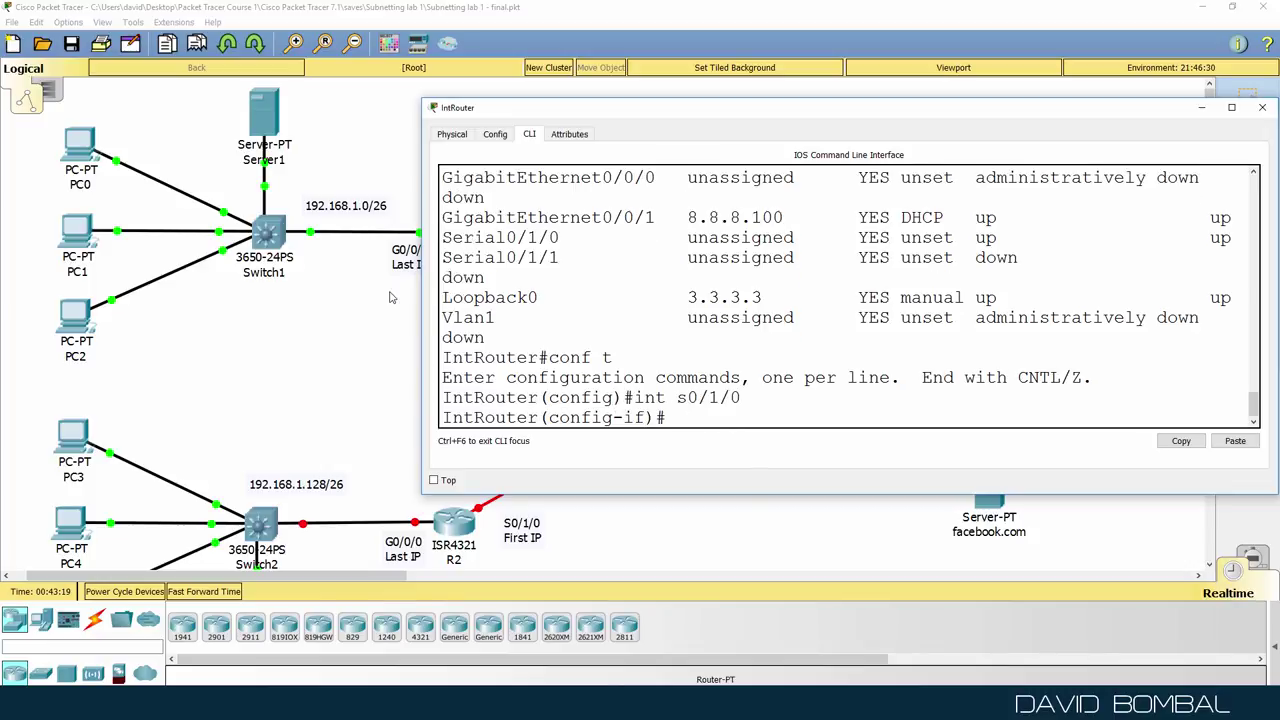
{"action": "type", "text": "no shut"}
{"action": "key", "text": "Return"}
{"action": "type", "text": "ip add"}
{"action": "key", "text": "Tab"}
{"action": "type", "text": "192.168"}
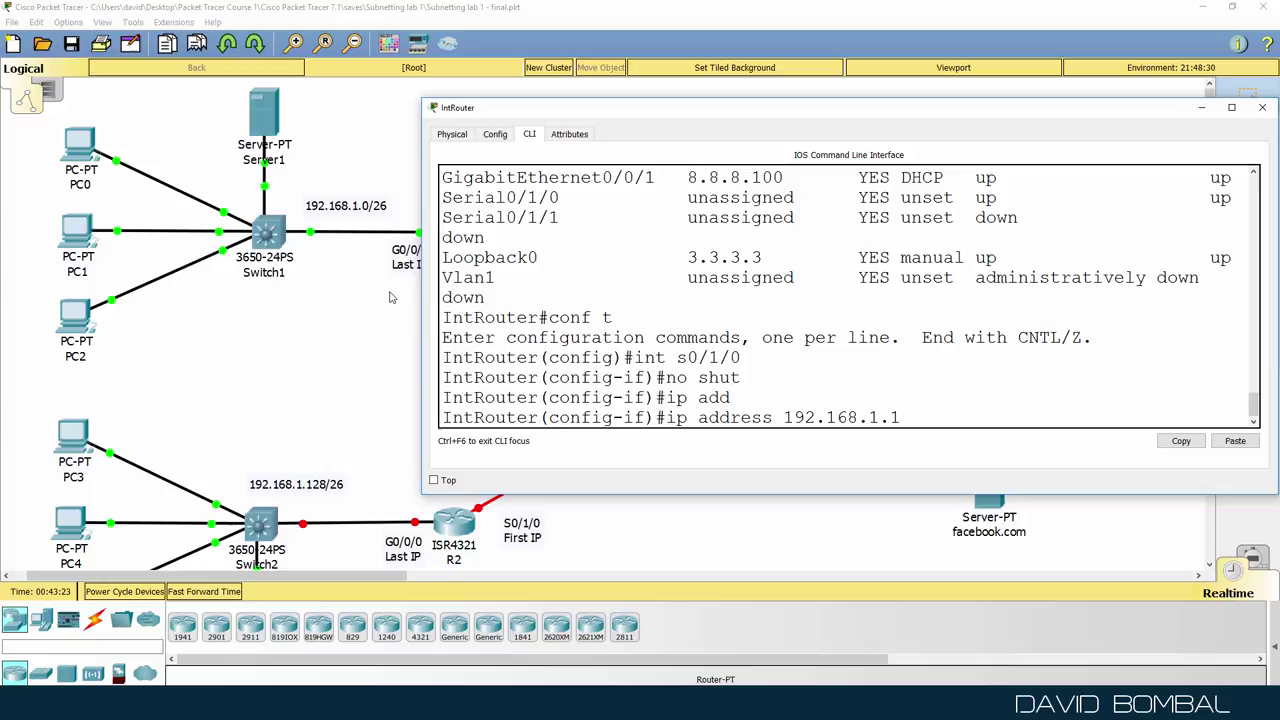
{"action": "type", "text": ".1.126 255.255.255.192"}
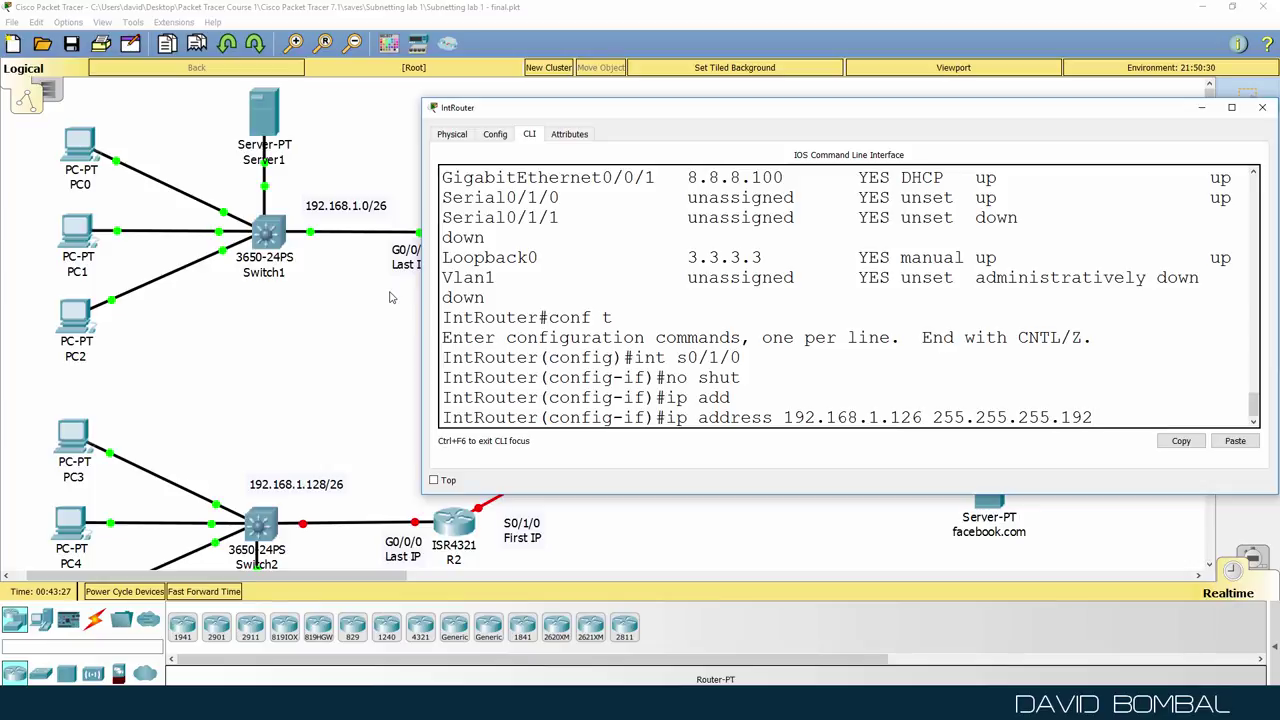
{"action": "left_click_drag", "start_coordinate": [1214, 318], "coordinate": [593, 316]}
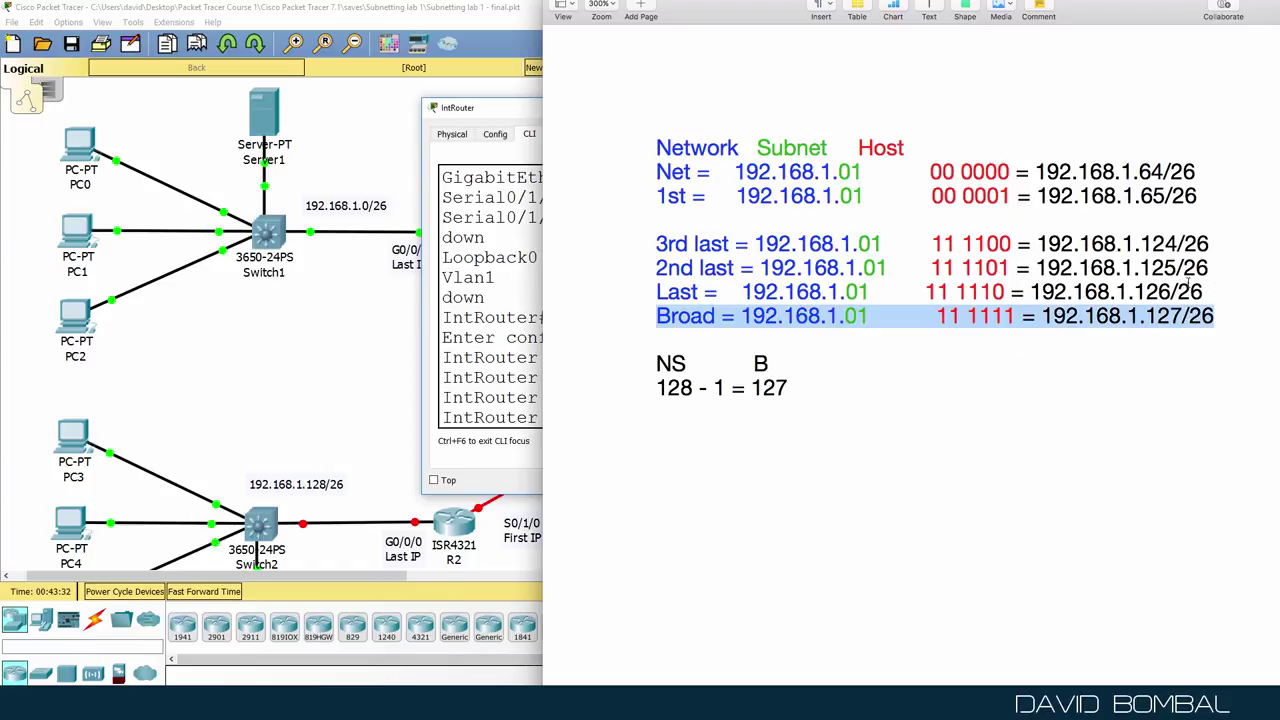
{"action": "left_click_drag", "start_coordinate": [1210, 292], "coordinate": [655, 297]}
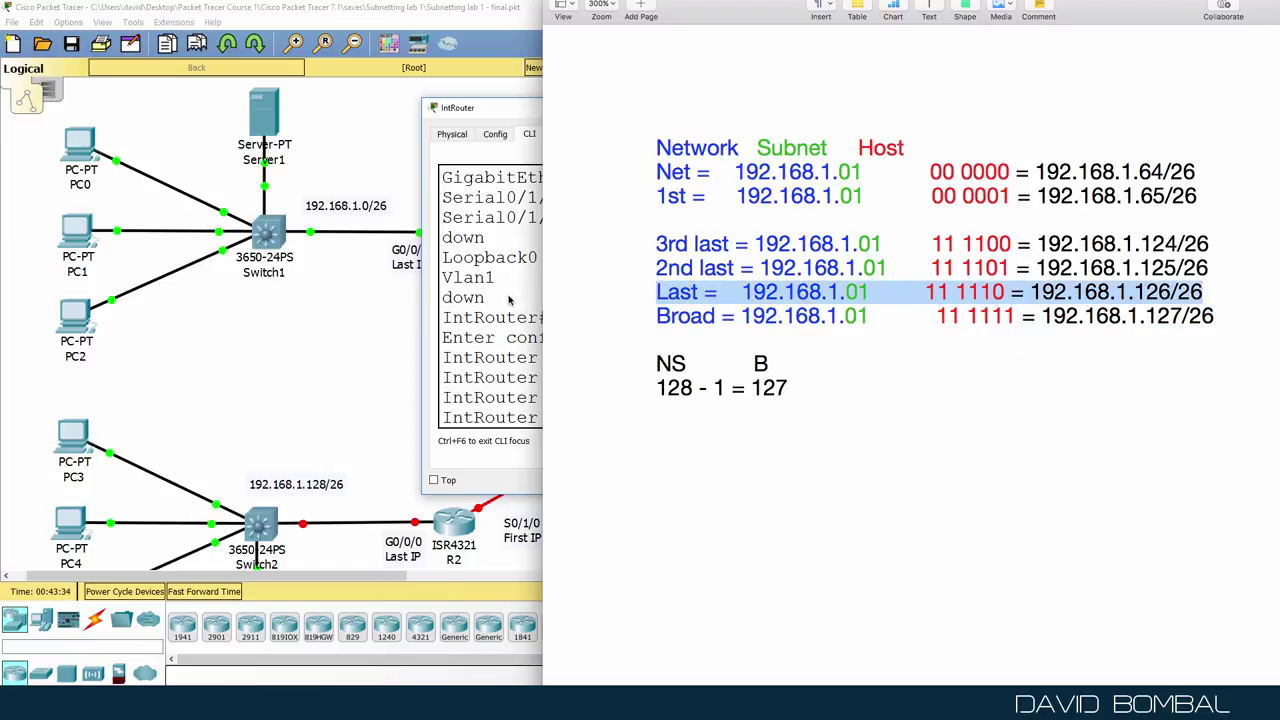
Exit configuration, ping R1 at 192.168.1.65, and save with wr.
{"action": "type", "text": "end"}
{"action": "key", "text": "Return"}
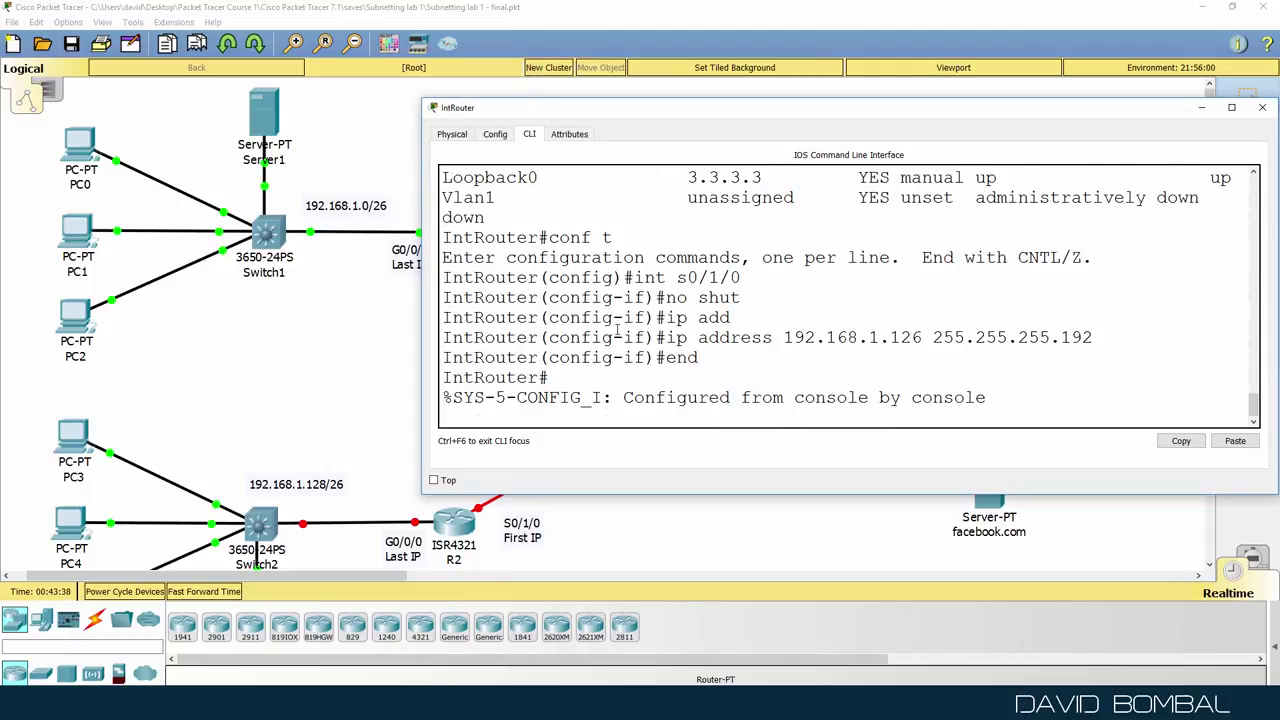
{"action": "type", "text": "ping 192.168.1."}
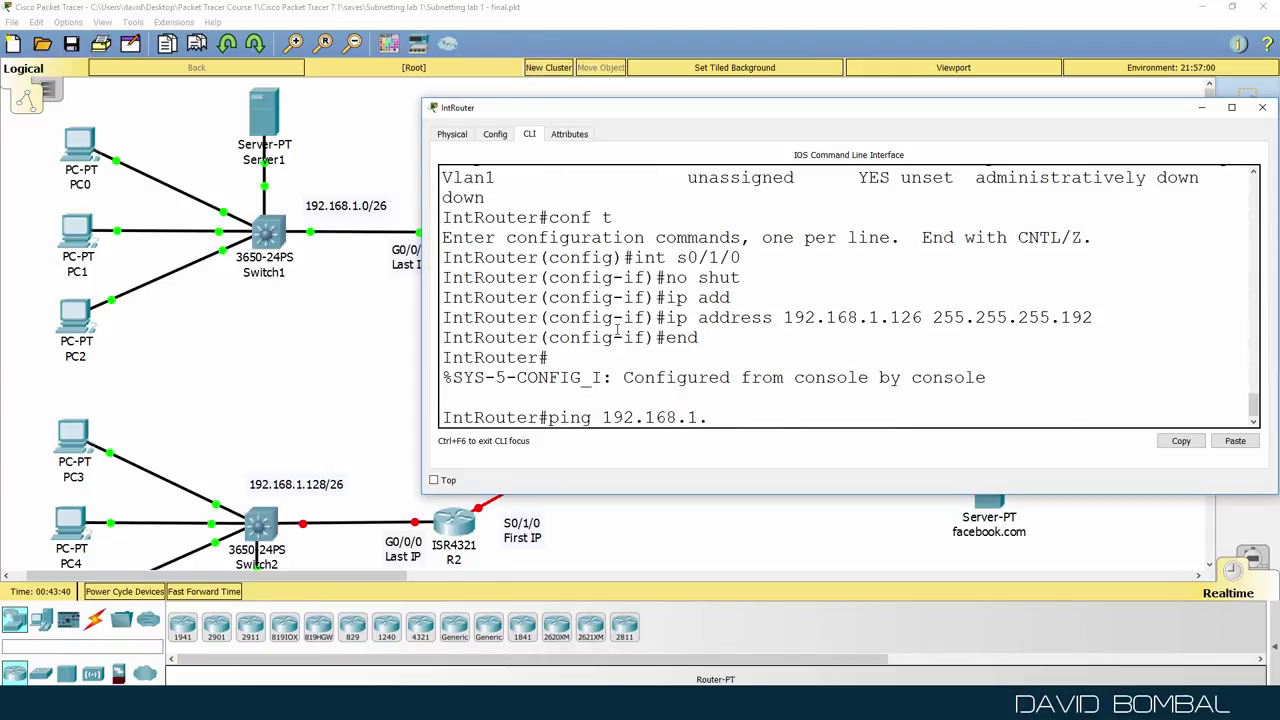
{"action": "type", "text": "65"}
{"action": "key", "text": "Return"}
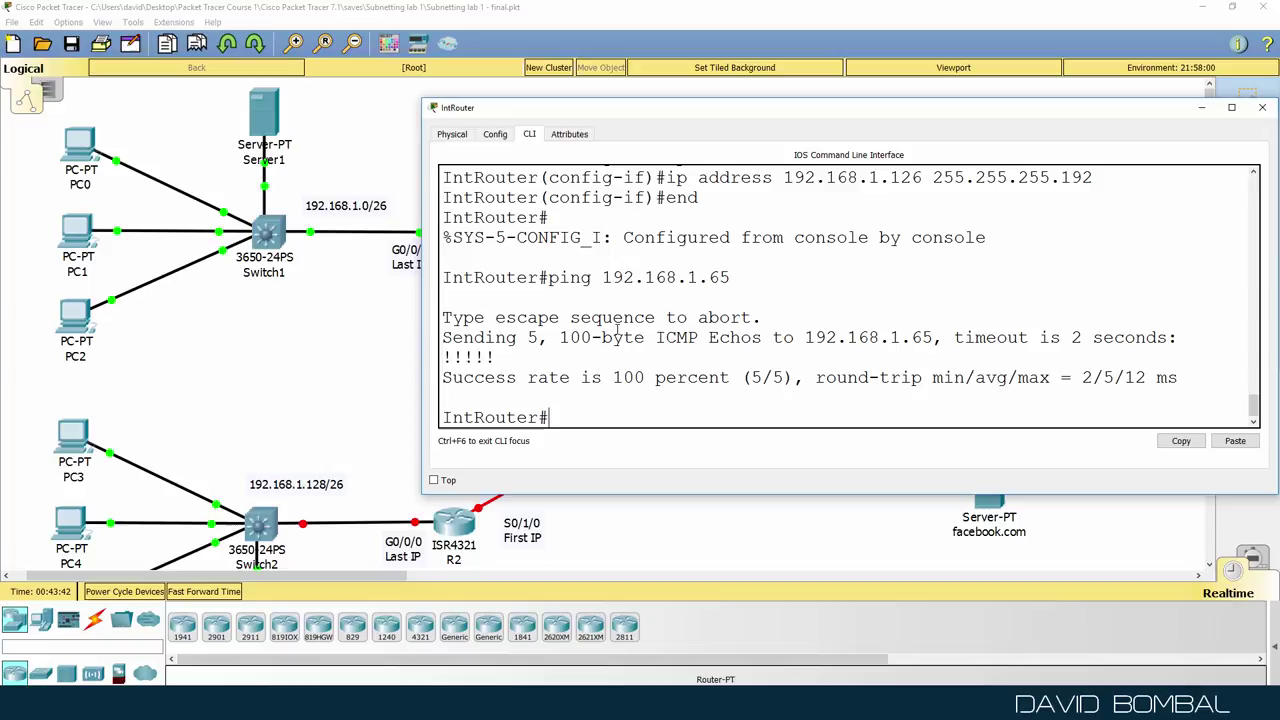
{"action": "type", "text": "wr"}
{"action": "key", "text": "Return"}
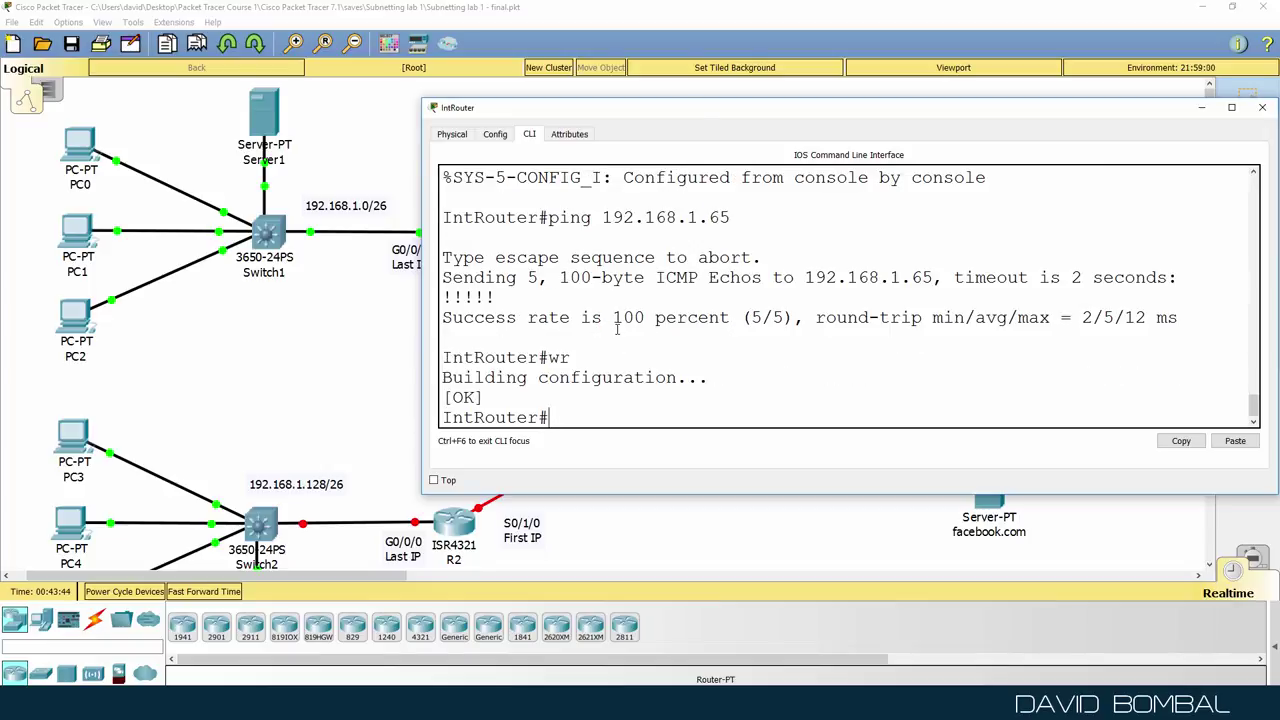
{"action": "left_click_drag", "start_coordinate": [620, 108], "coordinate": [1018, 126]}
From R1, ping IntRouter at 192.168.1.126 and then the 8.8.8.8 server.
{"action": "left_click", "coordinate": [447, 240]}
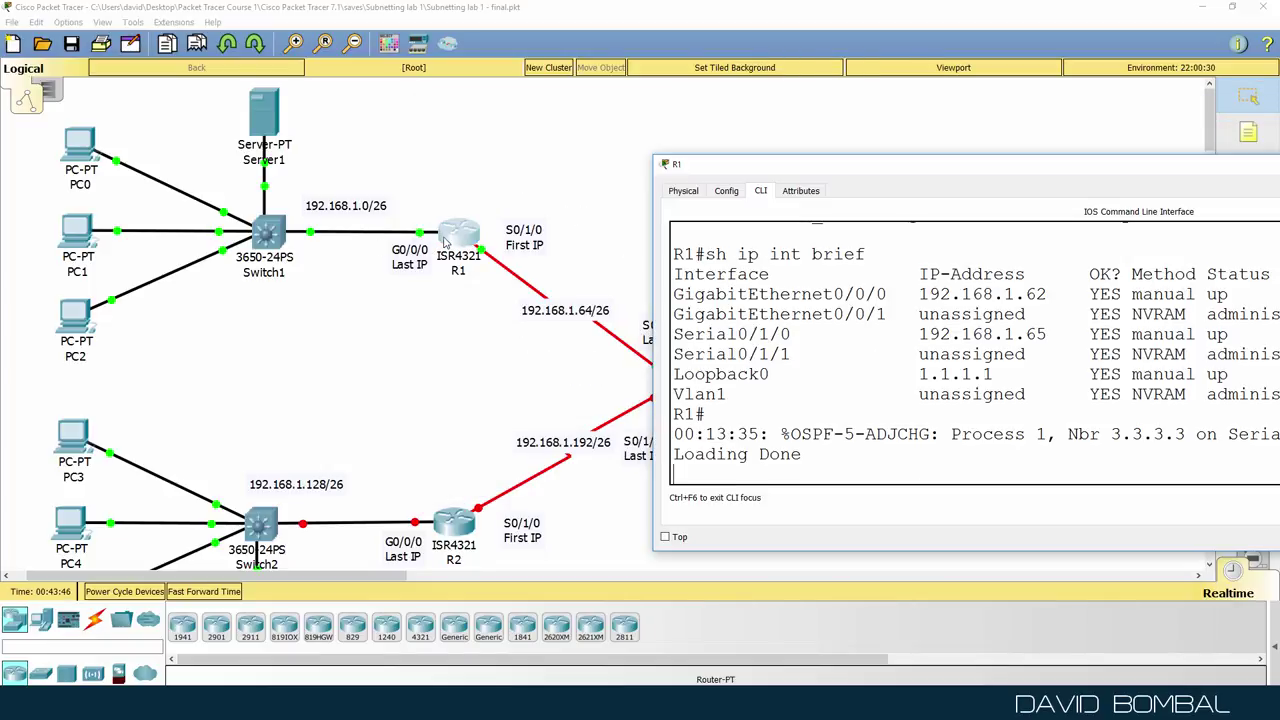
{"action": "key", "text": "Return"}
{"action": "type", "text": "ping 192."}
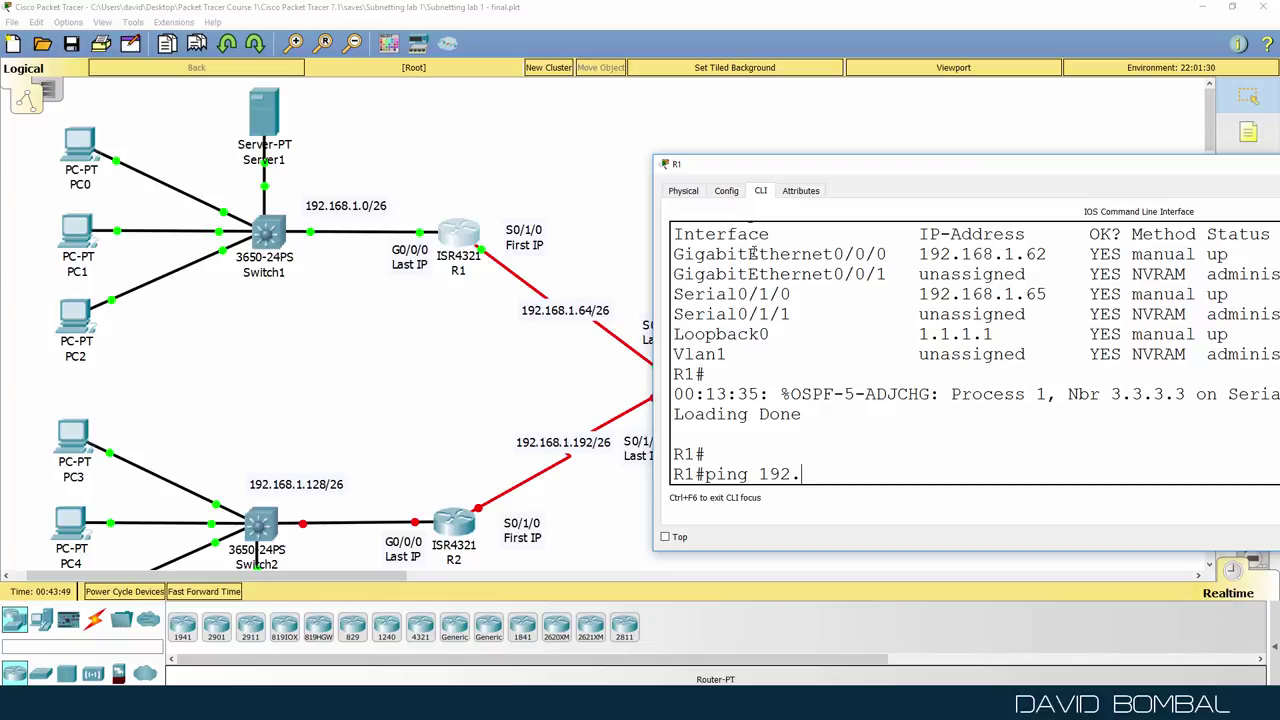
{"action": "type", "text": "168.1.126"}
{"action": "key", "text": "Return"}
{"action": "left_click_drag", "start_coordinate": [891, 174], "coordinate": [537, 245]}
{"action": "left_click_drag", "start_coordinate": [480, 349], "coordinate": [237, 325]}
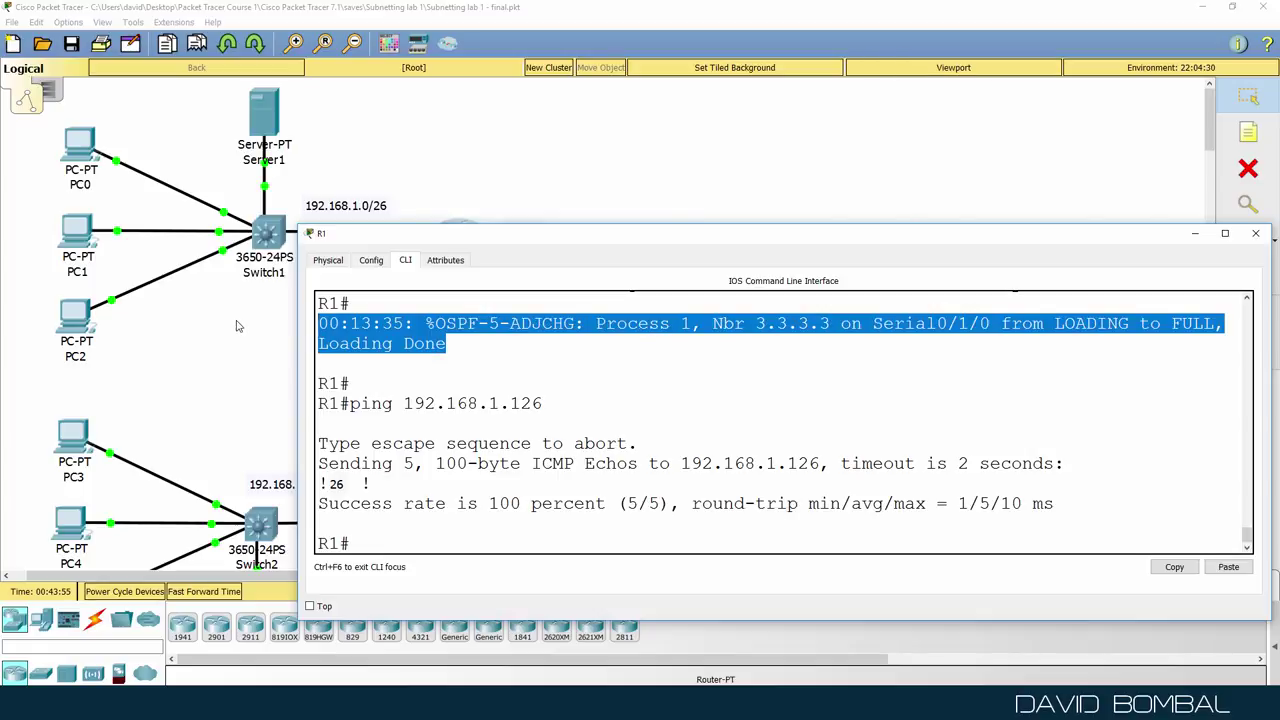
{"action": "left_click_drag", "start_coordinate": [550, 240], "coordinate": [743, 135]}
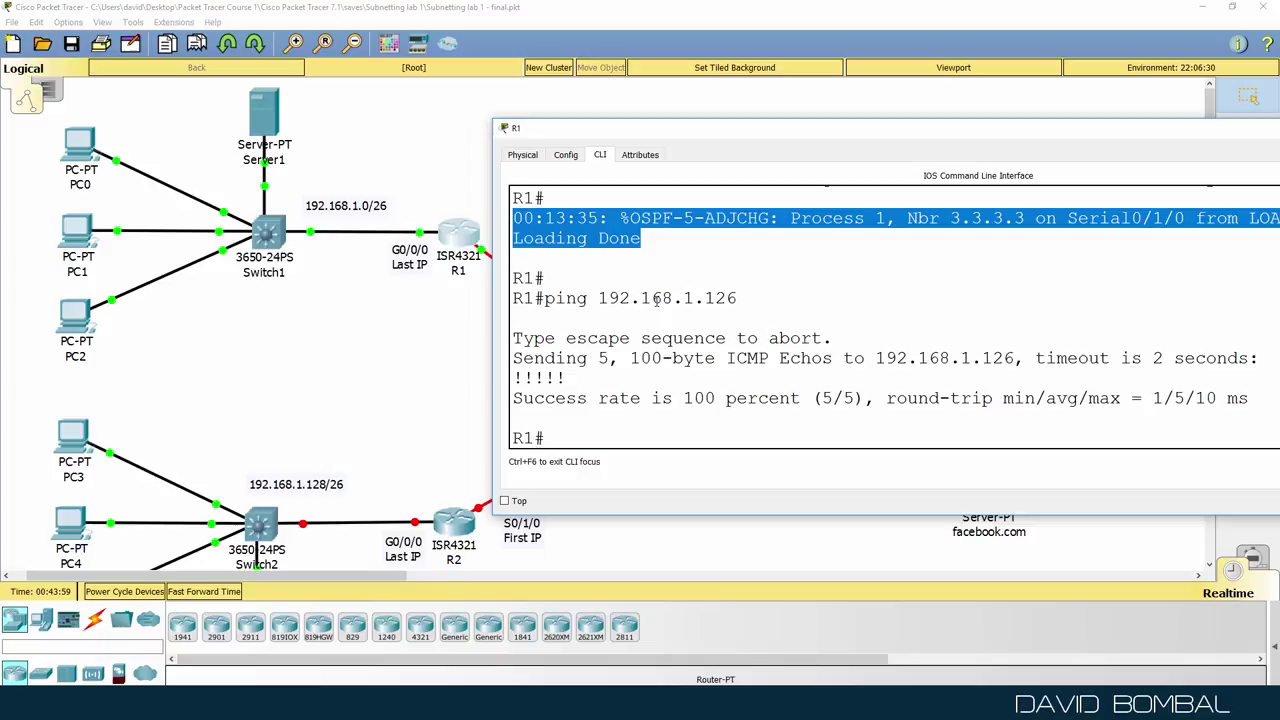
{"action": "type", "text": "ping 8.8.8."}
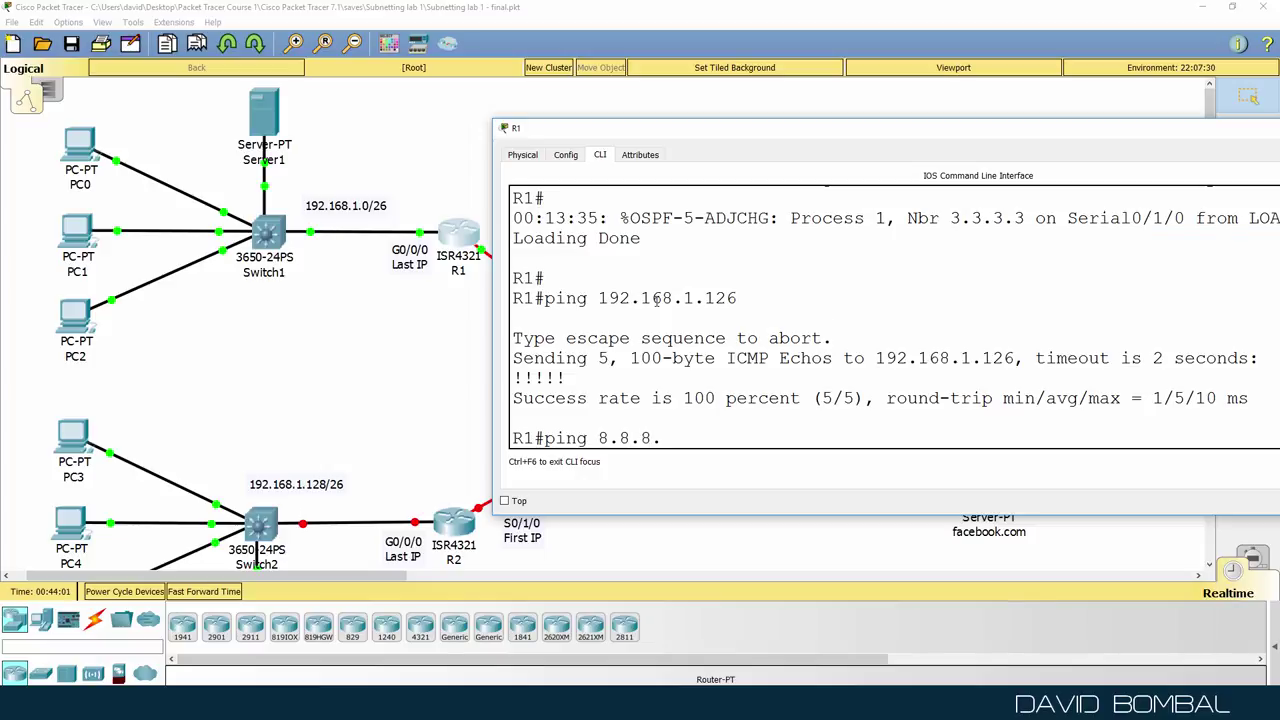
{"action": "type", "text": "8"}
{"action": "key", "text": "Return"}
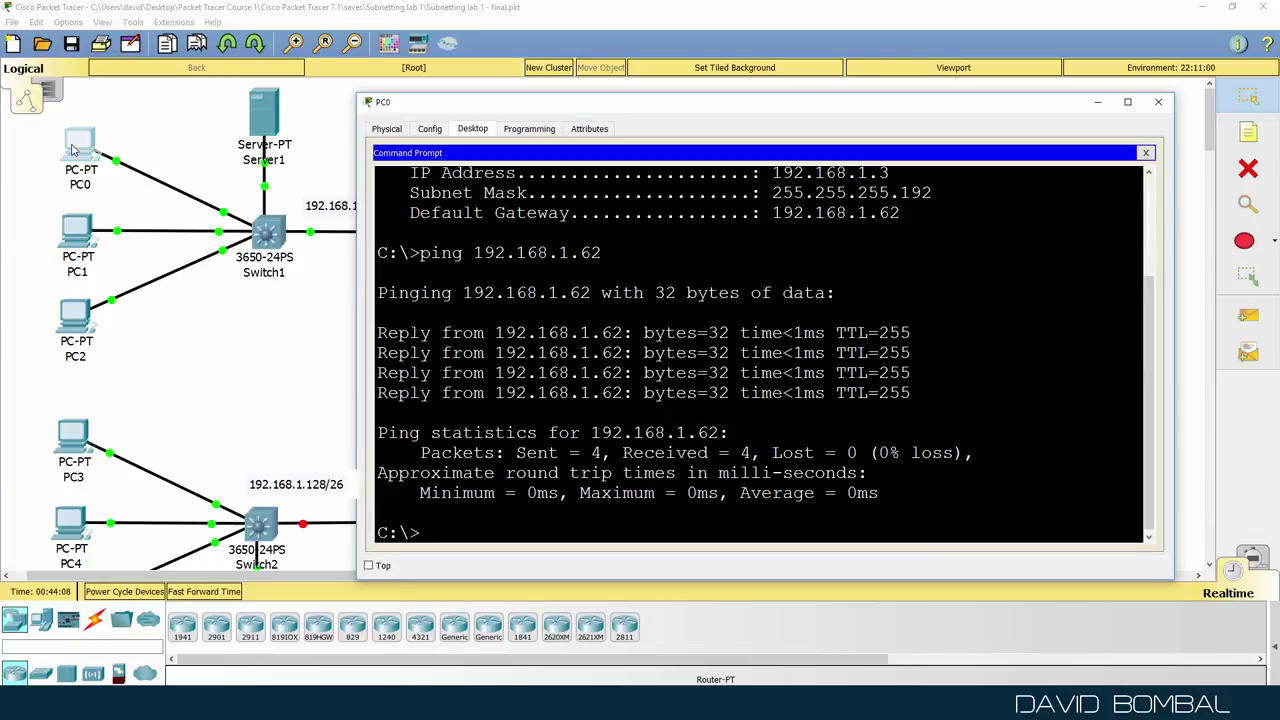
From PC0, ping 8.8.8.8 and stop it with Ctrl+C.
{"action": "type", "text": "ping 8"}
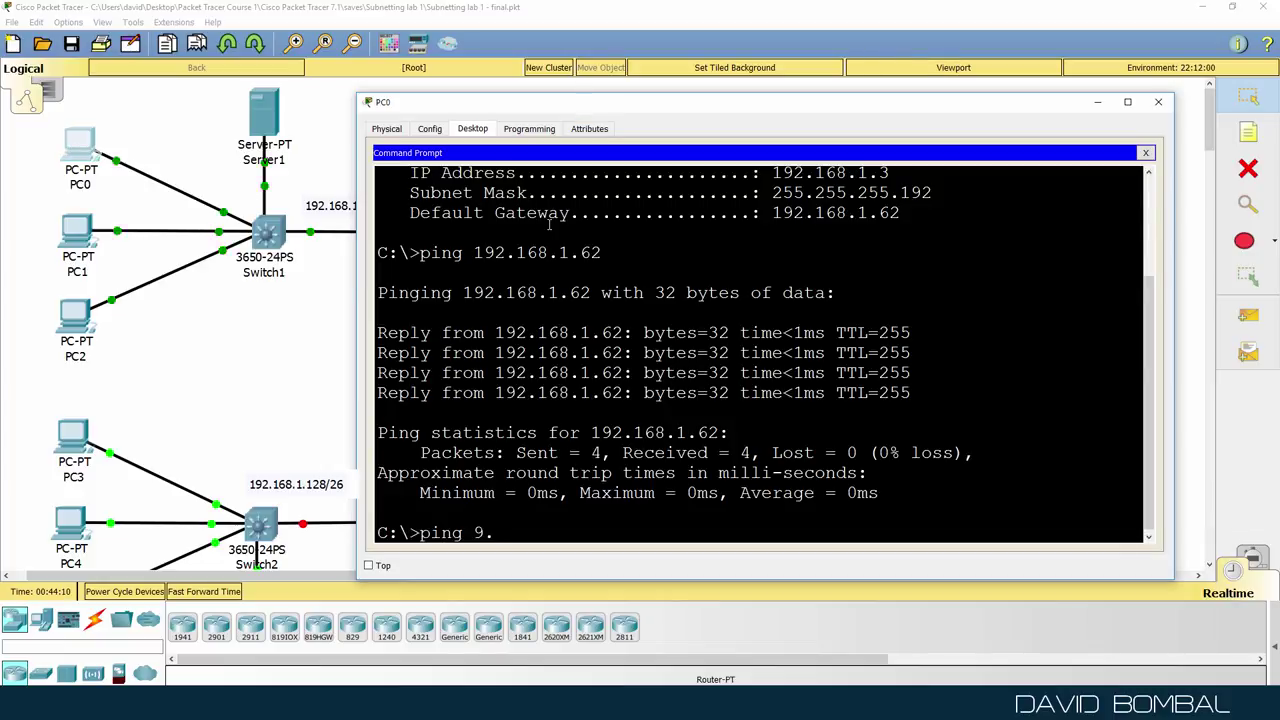
{"action": "type", "text": ".8.8.8"}
{"action": "key", "text": "Return"}
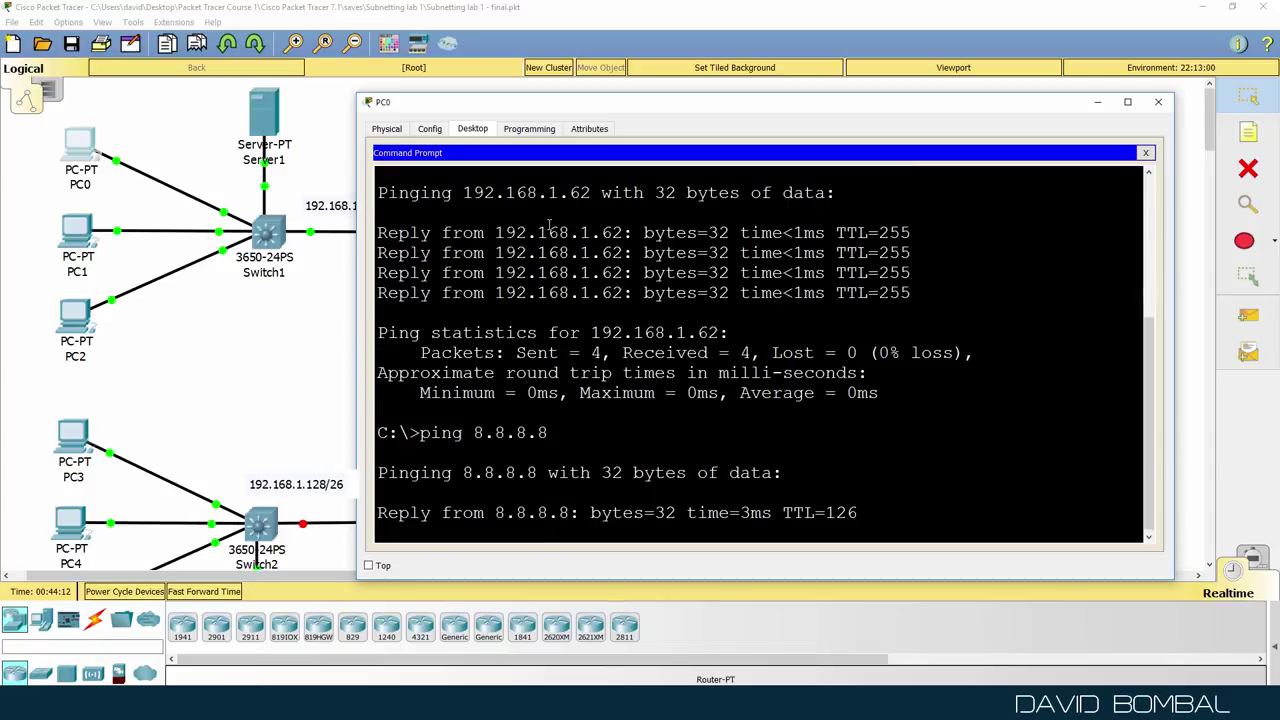
{"action": "key", "text": "ctrl+c"}
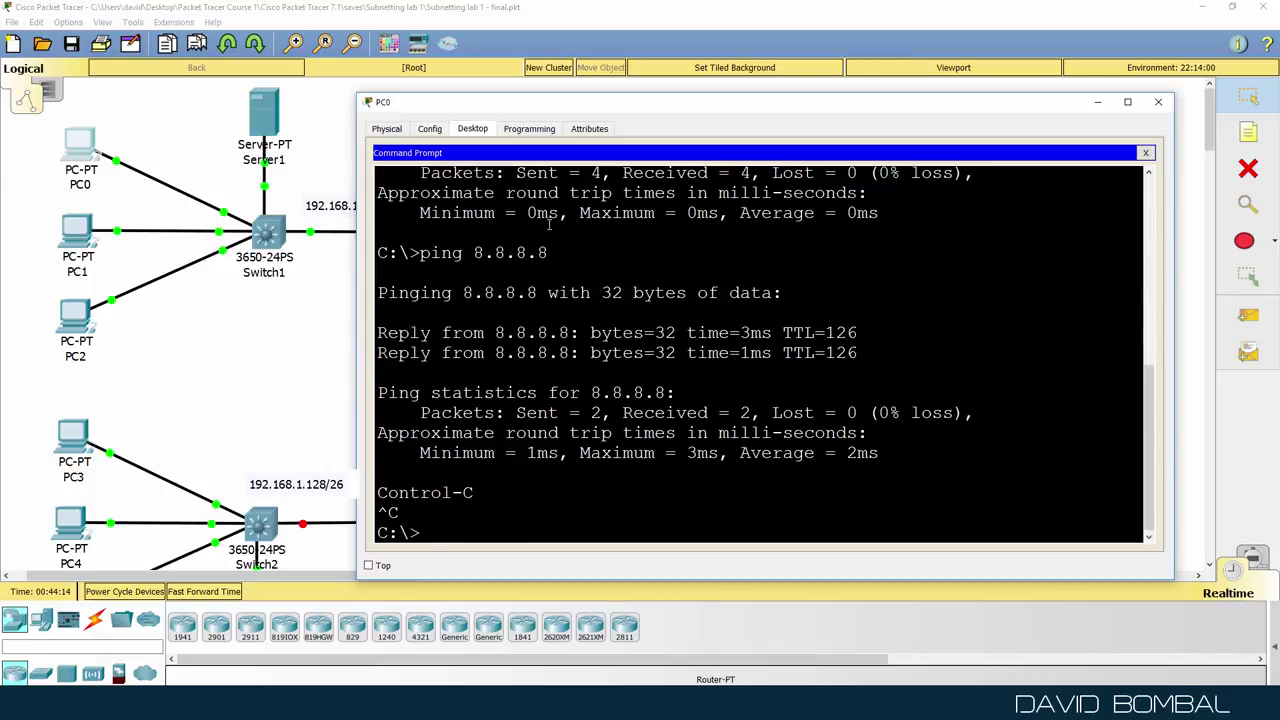
Trace the route to 8.8.8.8, noting hops 192.168.1.62, 192.168.1.126 and 8.8.8.8.
{"action": "type", "text": "tracert 8.8.8.8"}
{"action": "key", "text": "Return"}
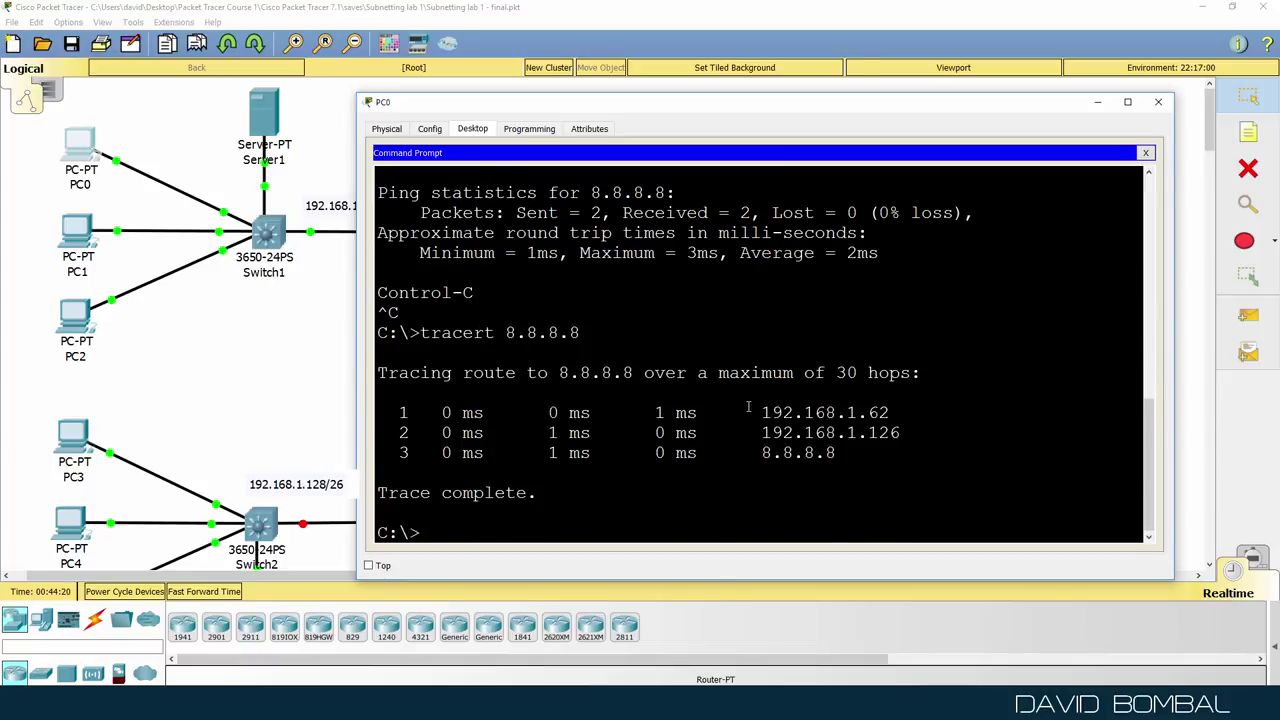
{"action": "left_click_drag", "start_coordinate": [752, 412], "coordinate": [940, 413]}
{"action": "left_click_drag", "start_coordinate": [624, 106], "coordinate": [891, 107]}
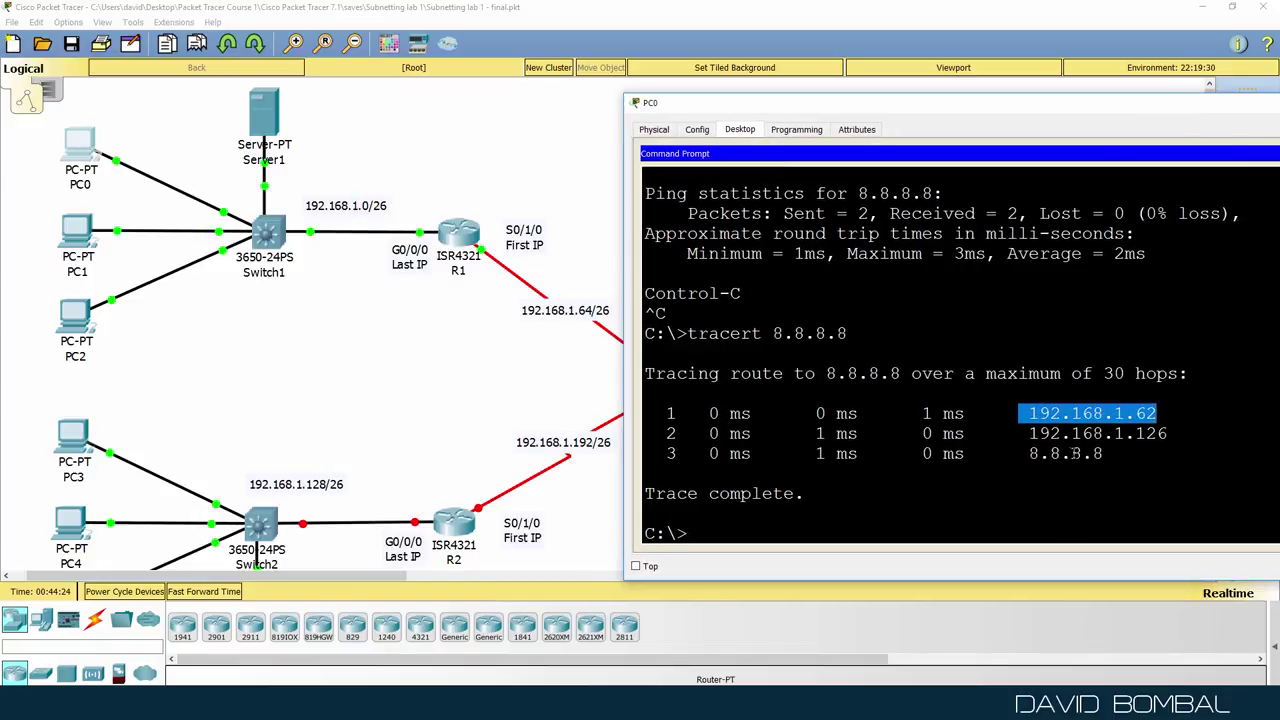
{"action": "left_click_drag", "start_coordinate": [1034, 434], "coordinate": [1207, 425]}
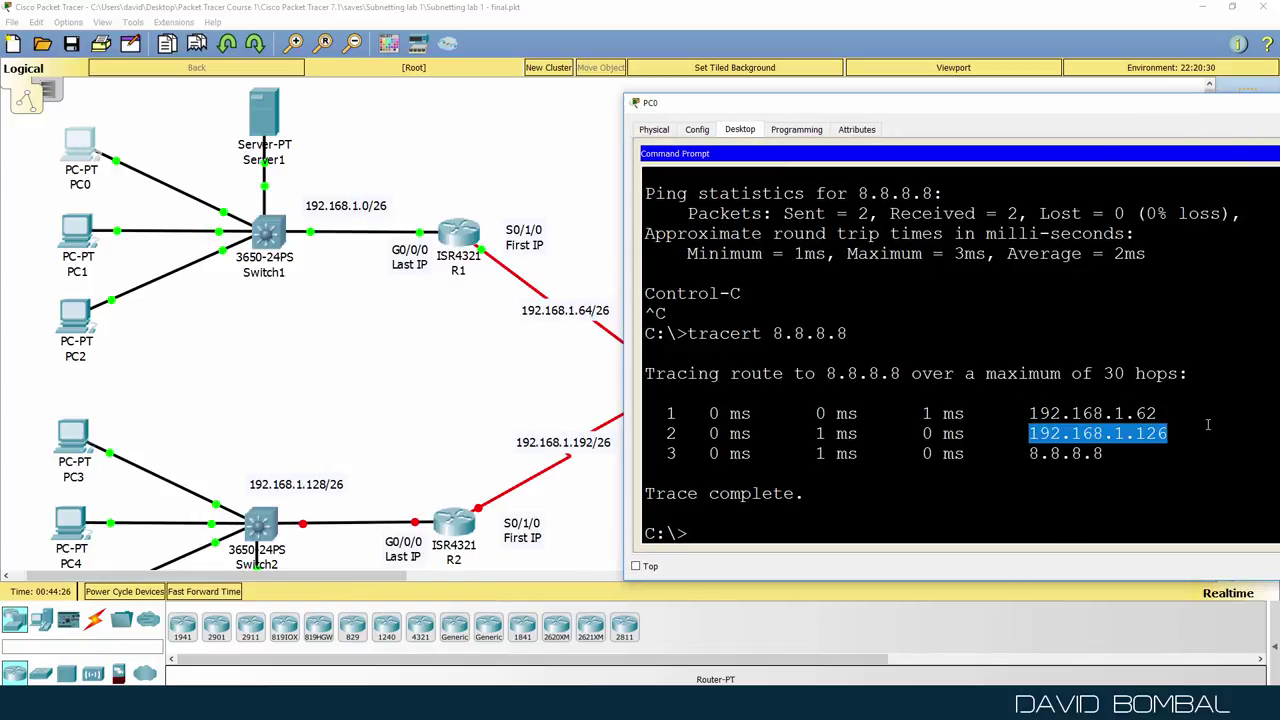
{"action": "left_click_drag", "start_coordinate": [1007, 455], "coordinate": [1110, 456]}
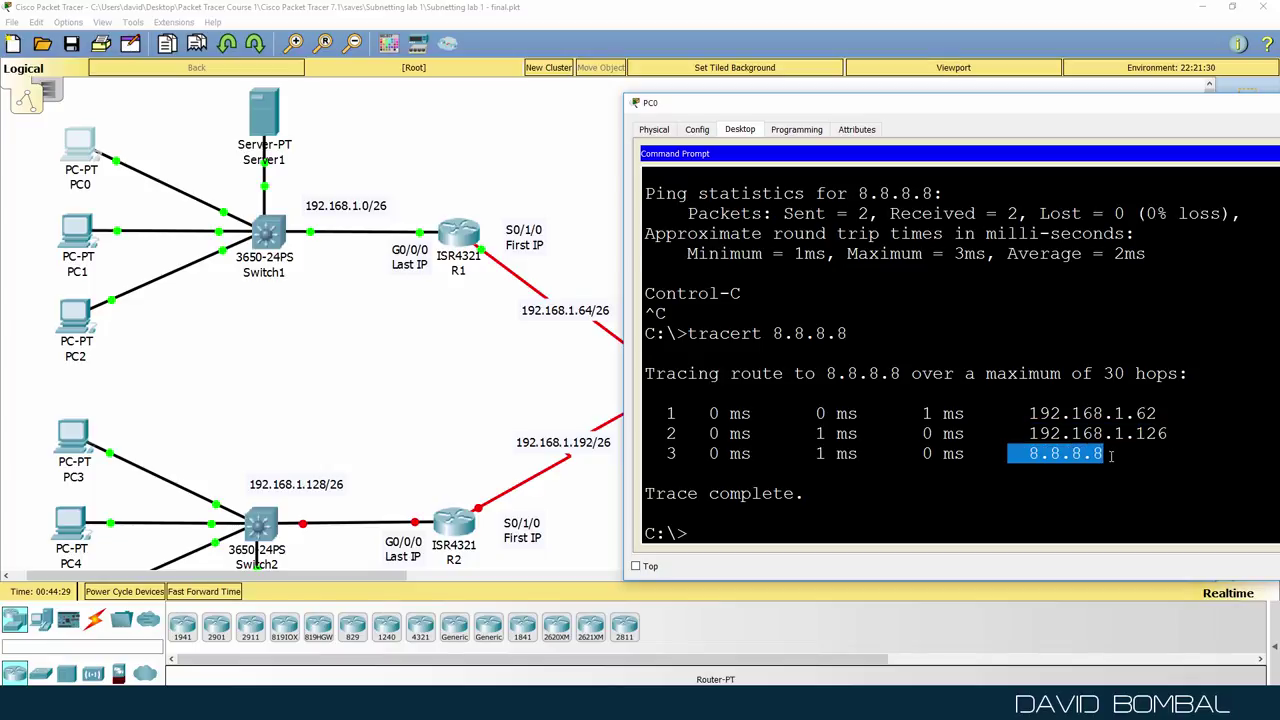
{"action": "left_click_drag", "start_coordinate": [1098, 104], "coordinate": [982, 209]}
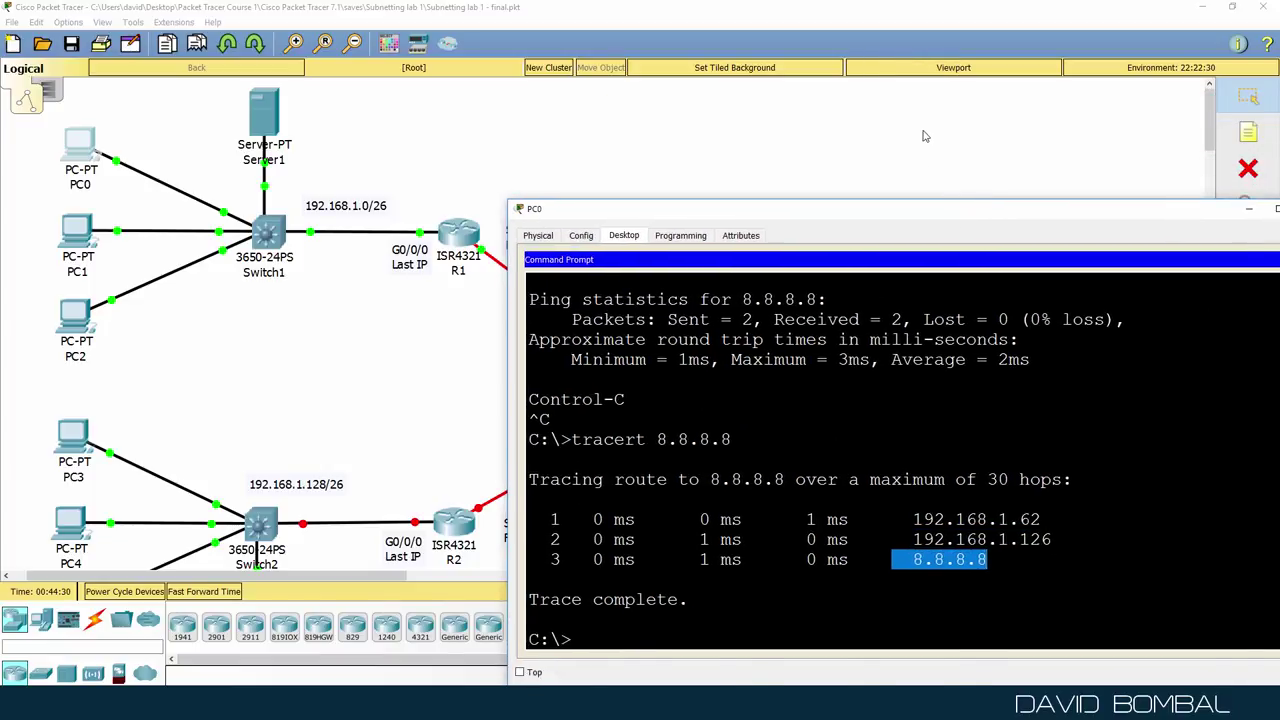
{"action": "left_click", "coordinate": [925, 136]}
Show IntRouter's NAT translations (192.168.1.3 and 192.168.1.65 to 8.8.8.100), then close its CLI.
{"action": "left_click", "coordinate": [677, 388]}
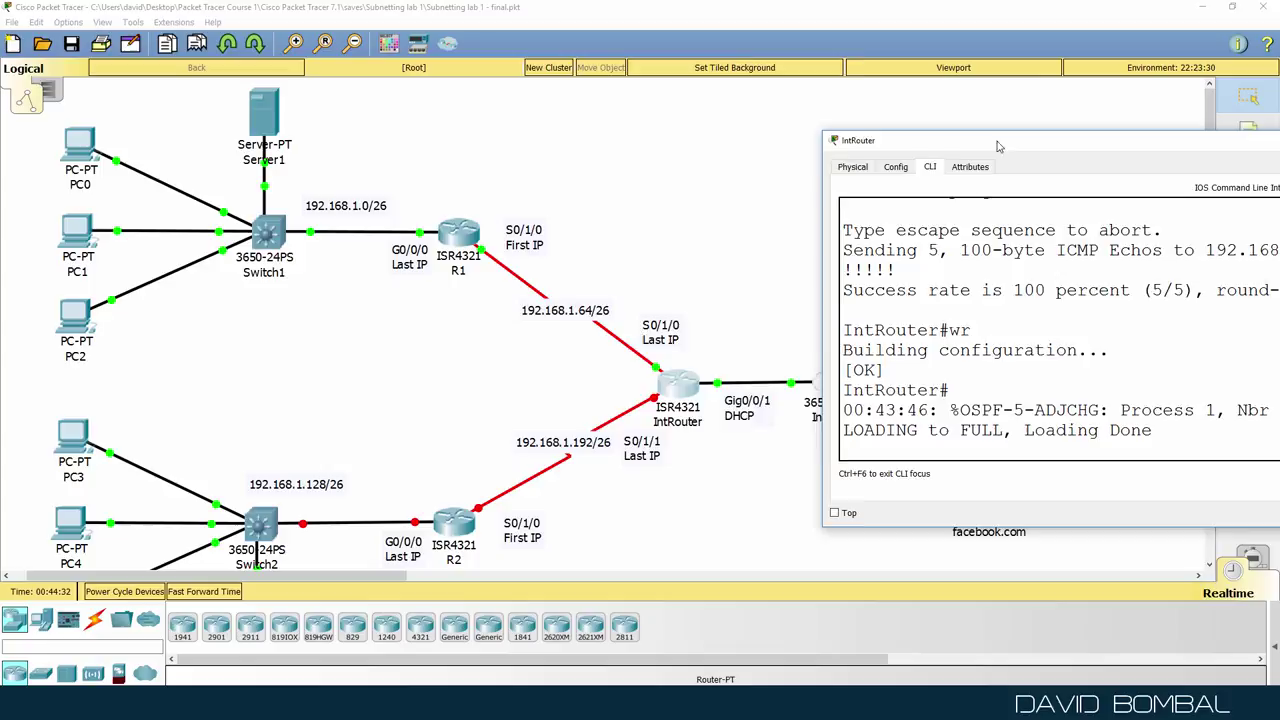
{"action": "left_click_drag", "start_coordinate": [998, 147], "coordinate": [585, 179]}
{"action": "key", "text": "Return"}
{"action": "key", "text": "Return"}
{"action": "key", "text": "Return"}
{"action": "type", "text": "sh"}
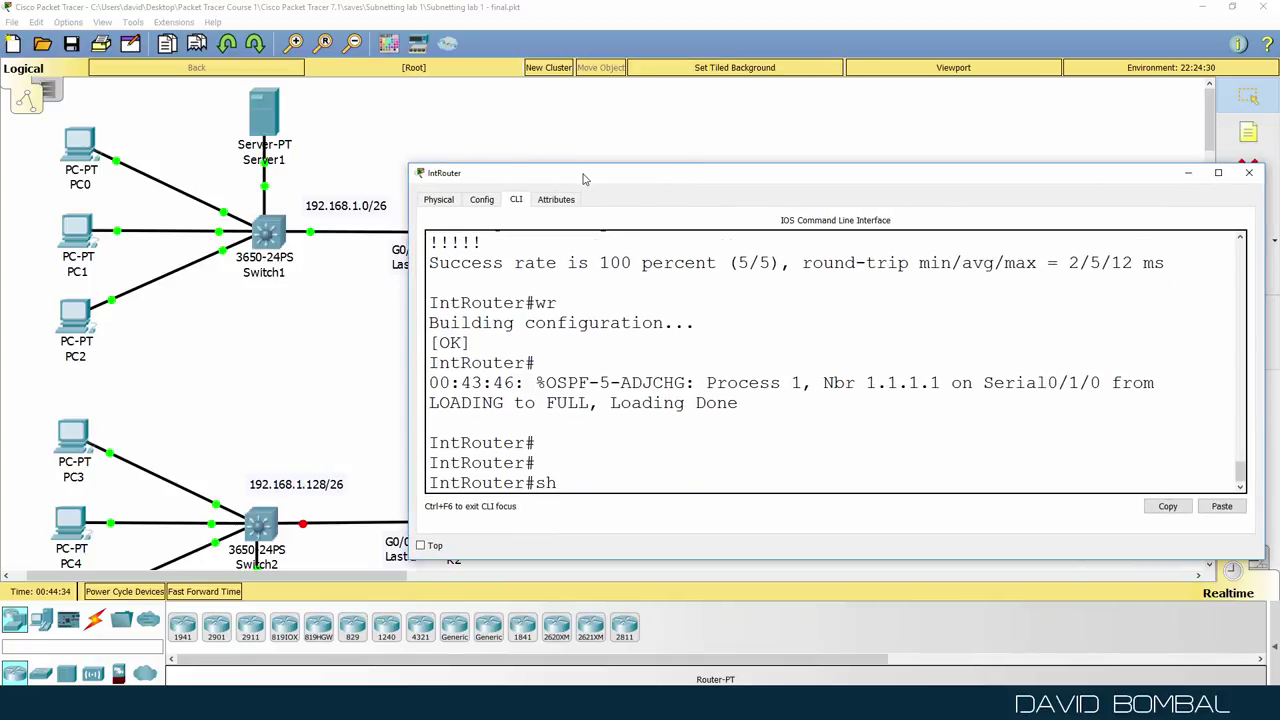
{"action": "type", "text": " runip nat tr"}
{"action": "key", "text": "Tab"}
{"action": "key", "text": "Return"}
{"action": "scroll", "coordinate": [648, 300], "scroll_direction": "up", "scroll_amount": 2}
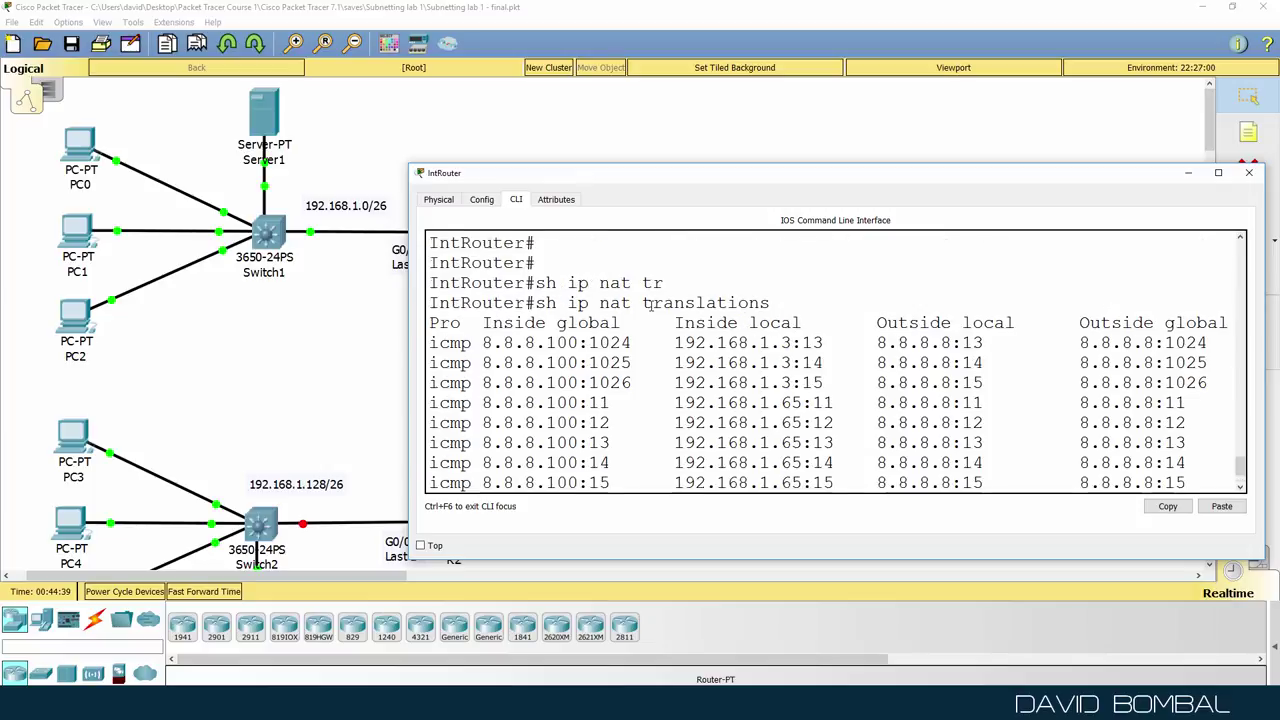
{"action": "scroll", "coordinate": [648, 300], "scroll_direction": "down", "scroll_amount": 1}
{"action": "left_click", "coordinate": [1248, 172]}
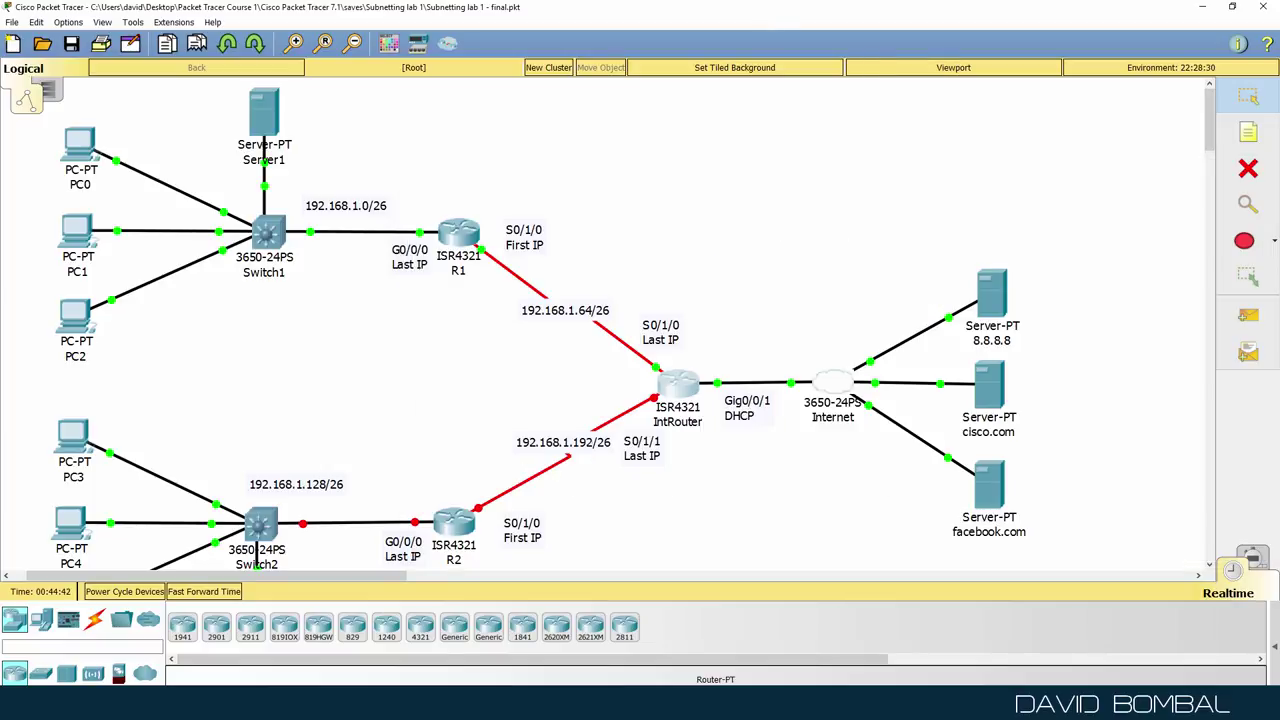
Bring PC0's window forward, close its Command Prompt and open the Web Browser.
{"action": "mouse_move", "coordinate": [150, 705]}
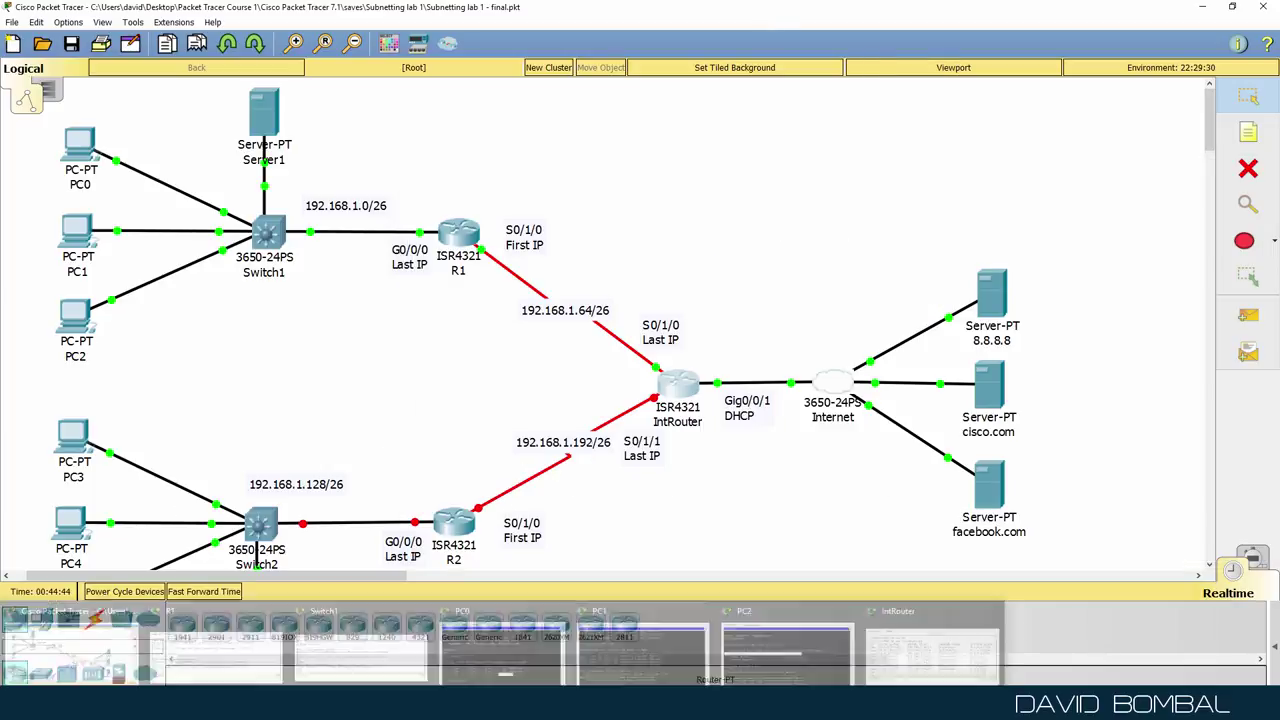
{"action": "left_click", "coordinate": [502, 650]}
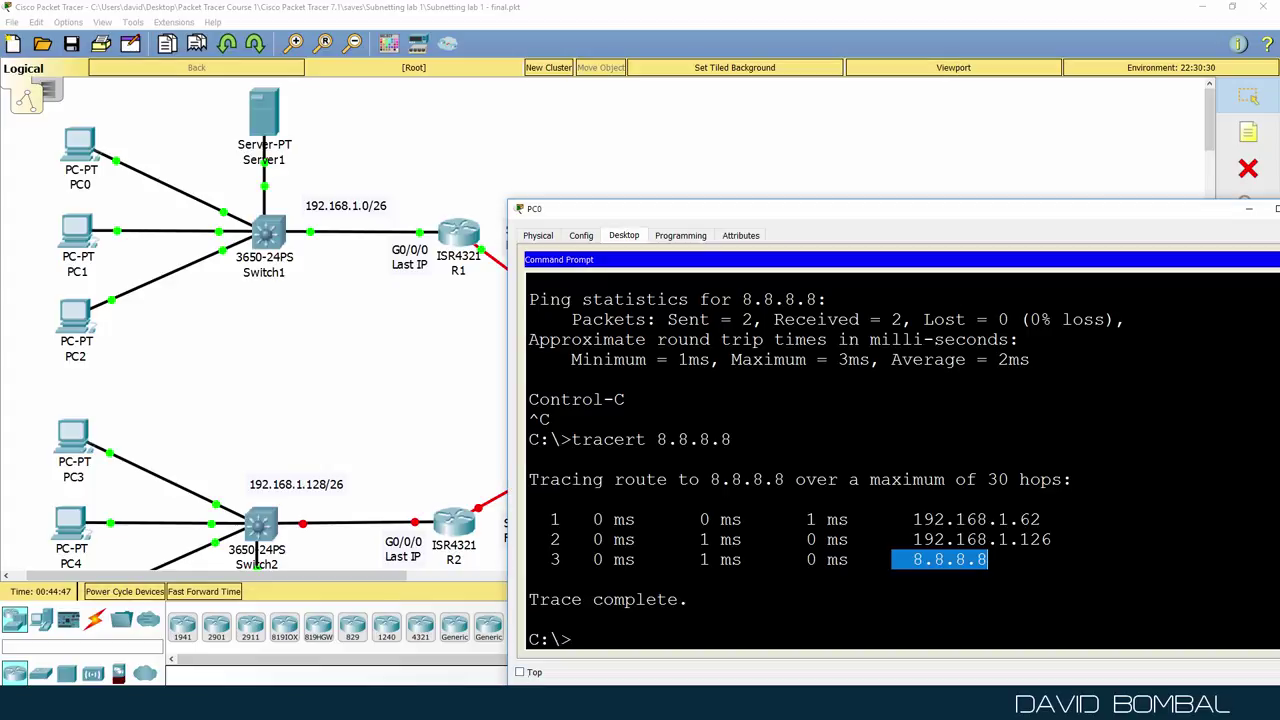
{"action": "left_click_drag", "start_coordinate": [900, 208], "coordinate": [749, 153]}
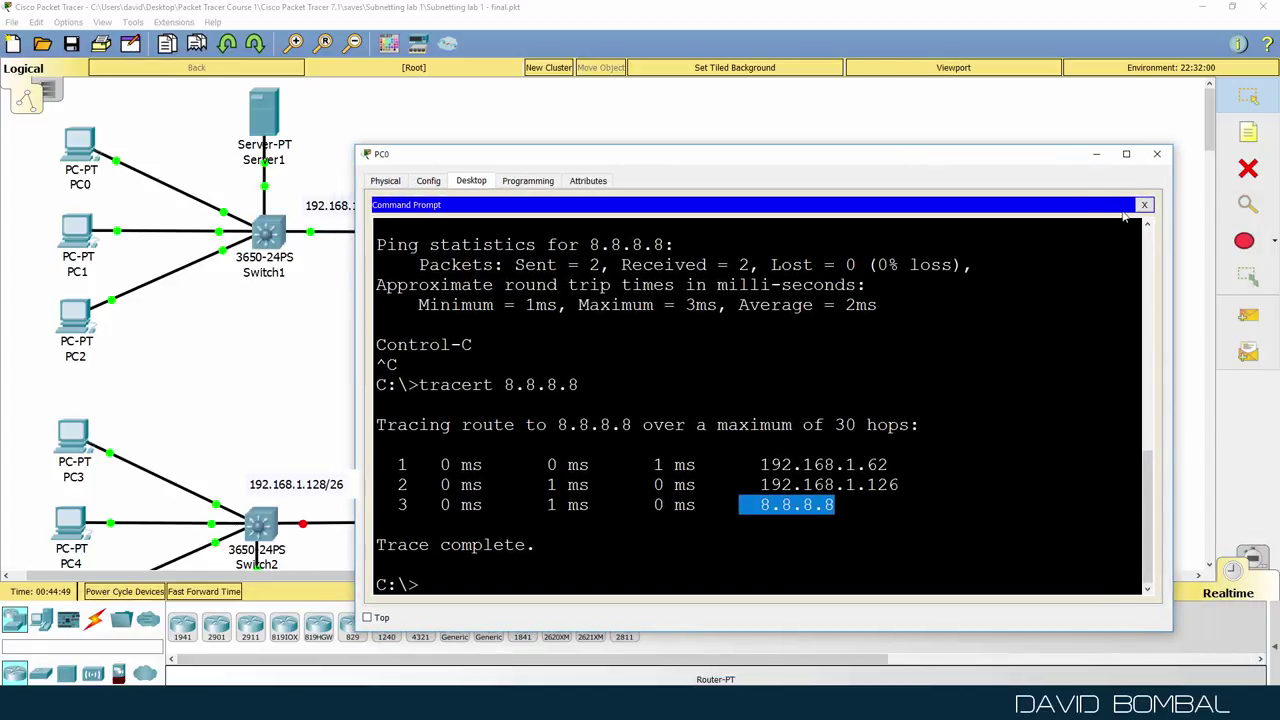
{"action": "left_click", "coordinate": [1148, 204]}
{"action": "left_click", "coordinate": [1106, 224]}
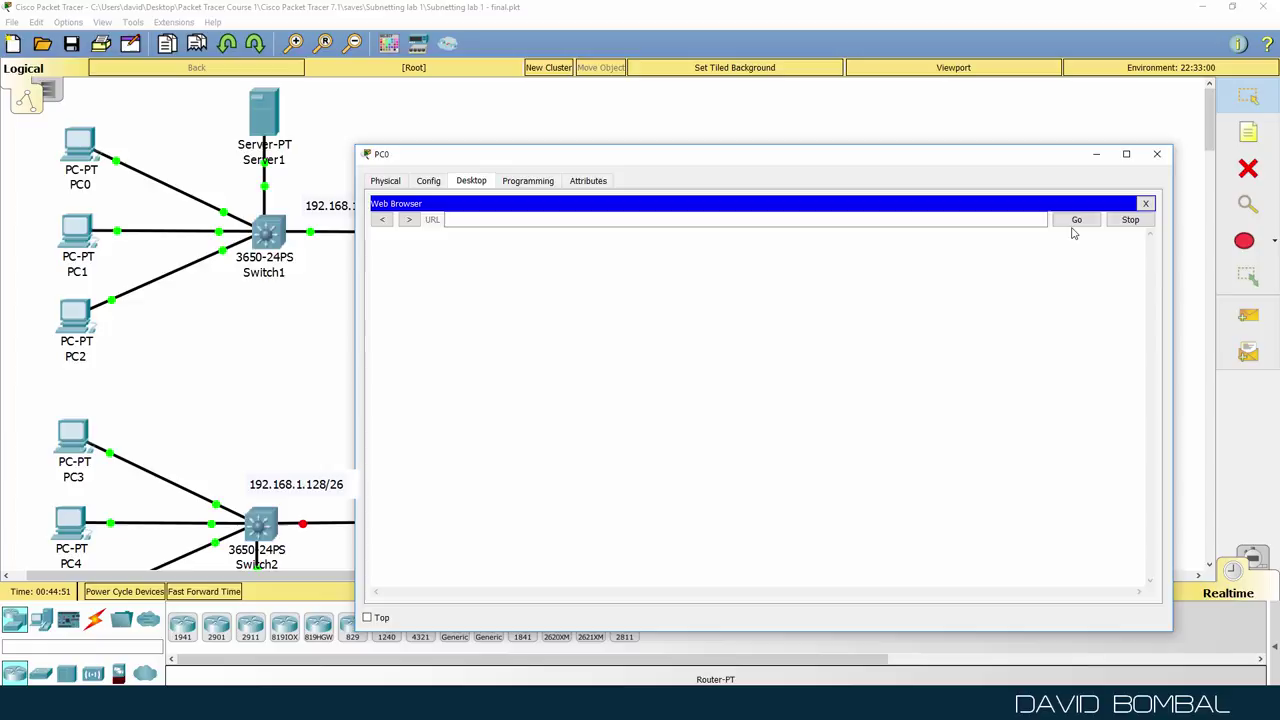
Load cisco.com and then facebook.com in PC0's web browser.
{"action": "left_click", "coordinate": [708, 220]}
{"action": "type", "text": "cisco.com"}
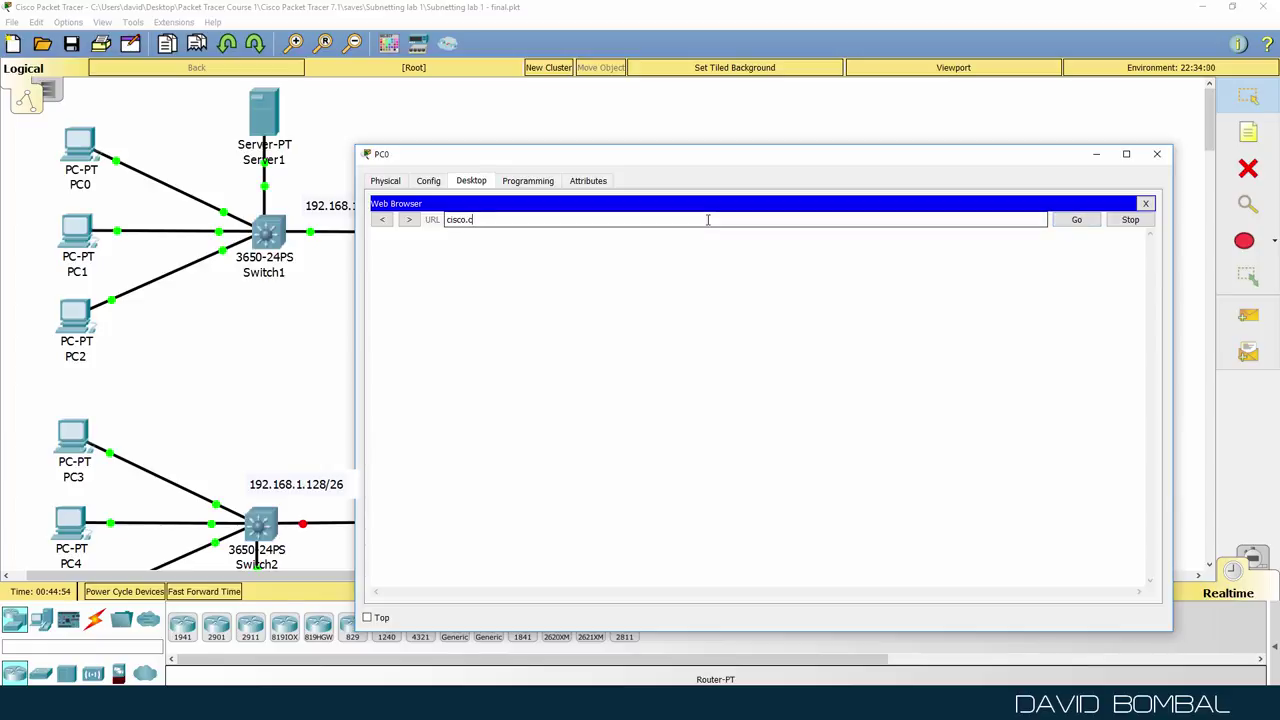
{"action": "key", "text": "Return"}
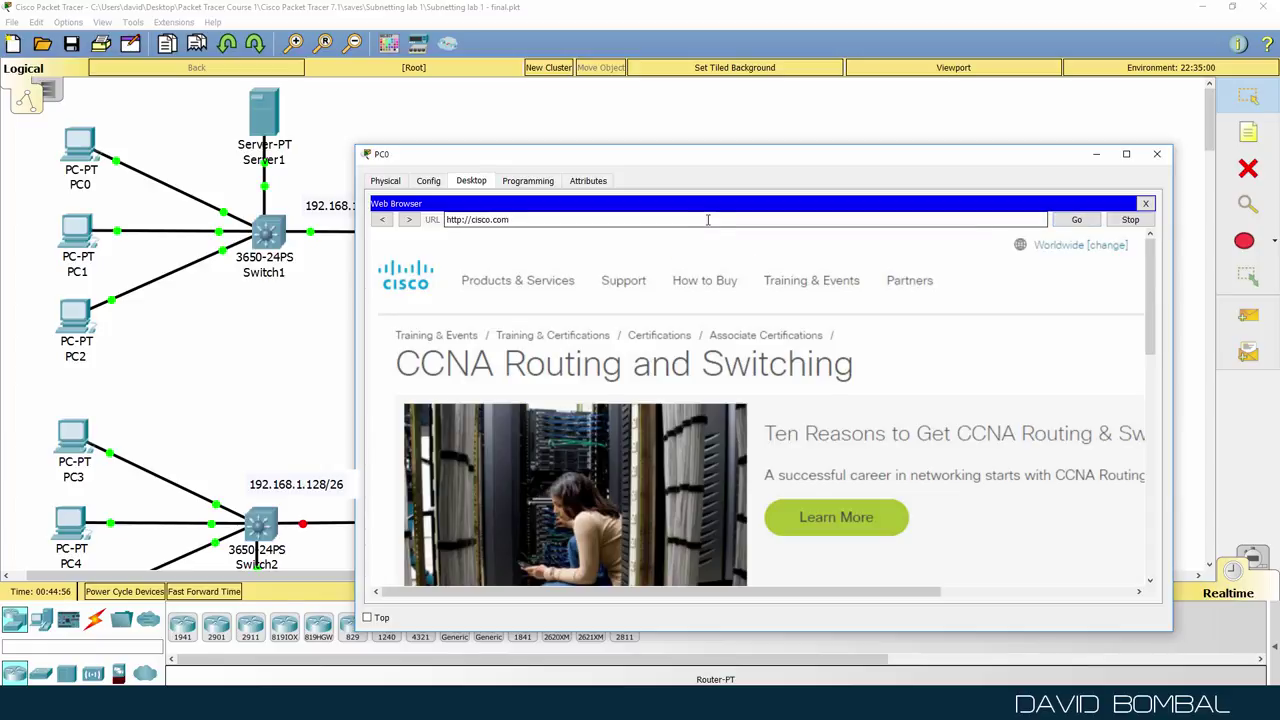
{"action": "triple_click", "coordinate": [708, 220]}
{"action": "type", "text": "facebo"}
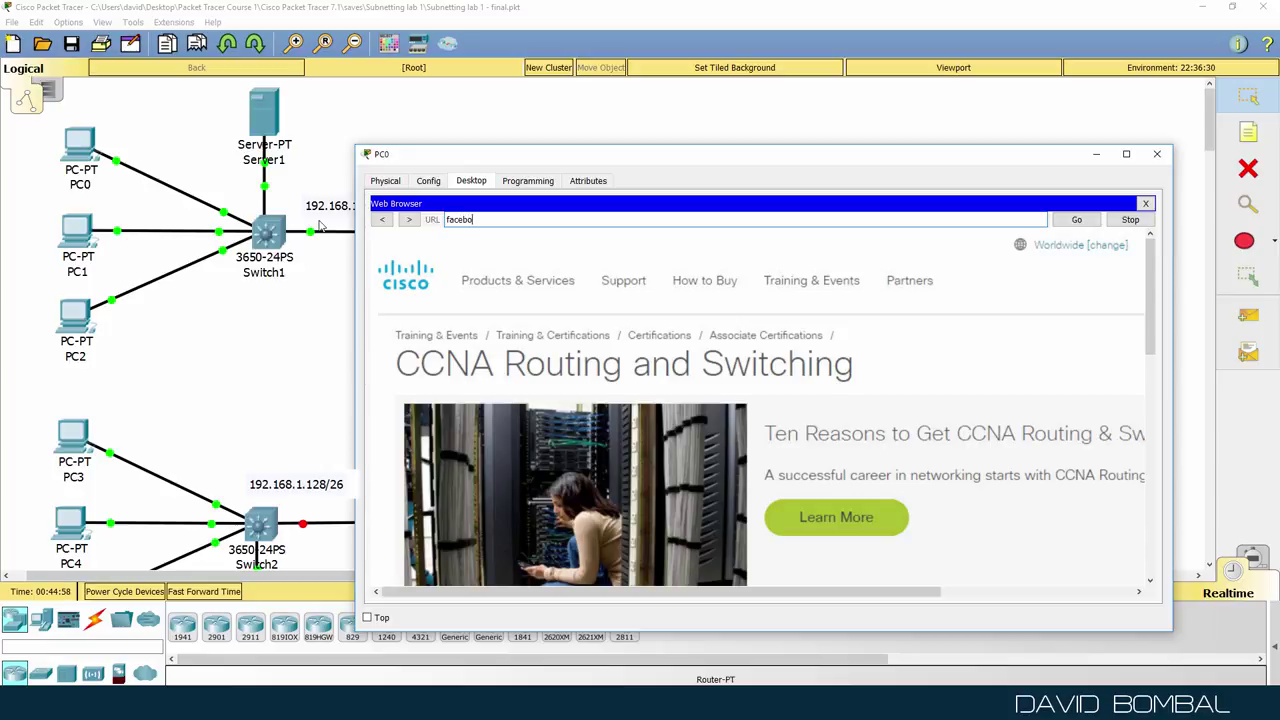
{"action": "type", "text": "ok.com"}
{"action": "key", "text": "Return"}
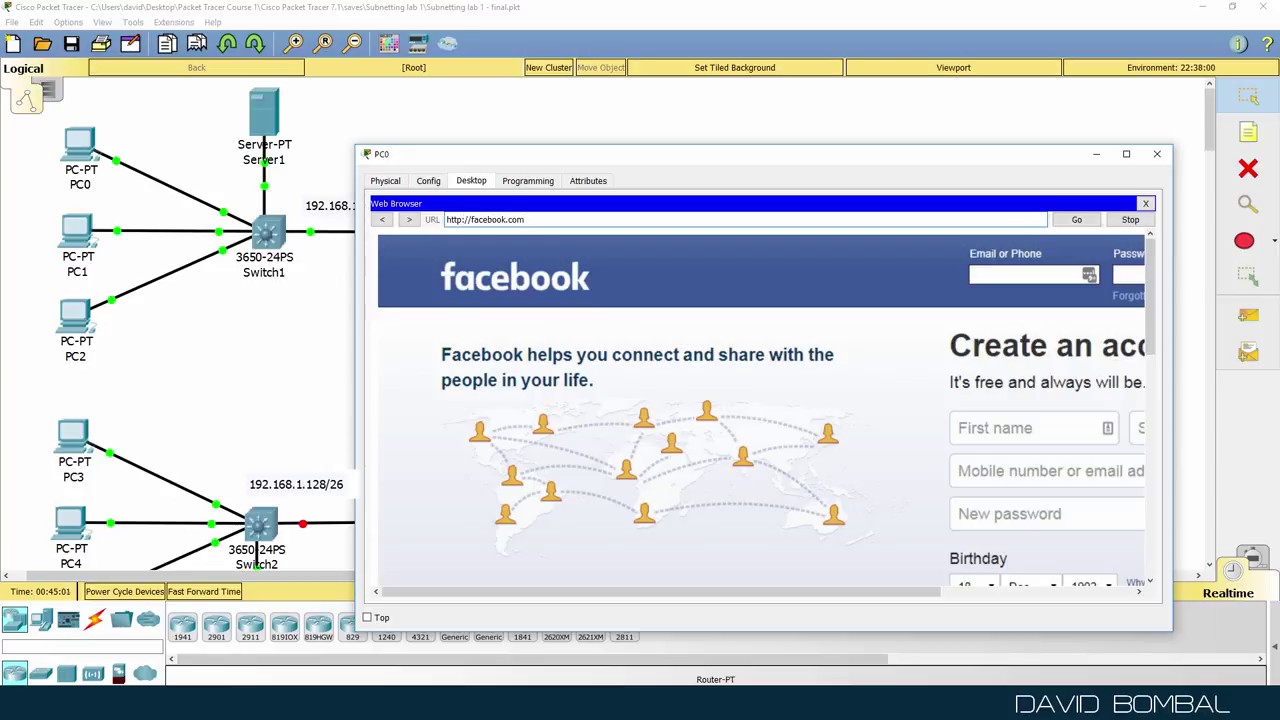
On PC2, close the Command Prompt and open the Web Browser.
{"action": "left_click", "coordinate": [68, 318]}
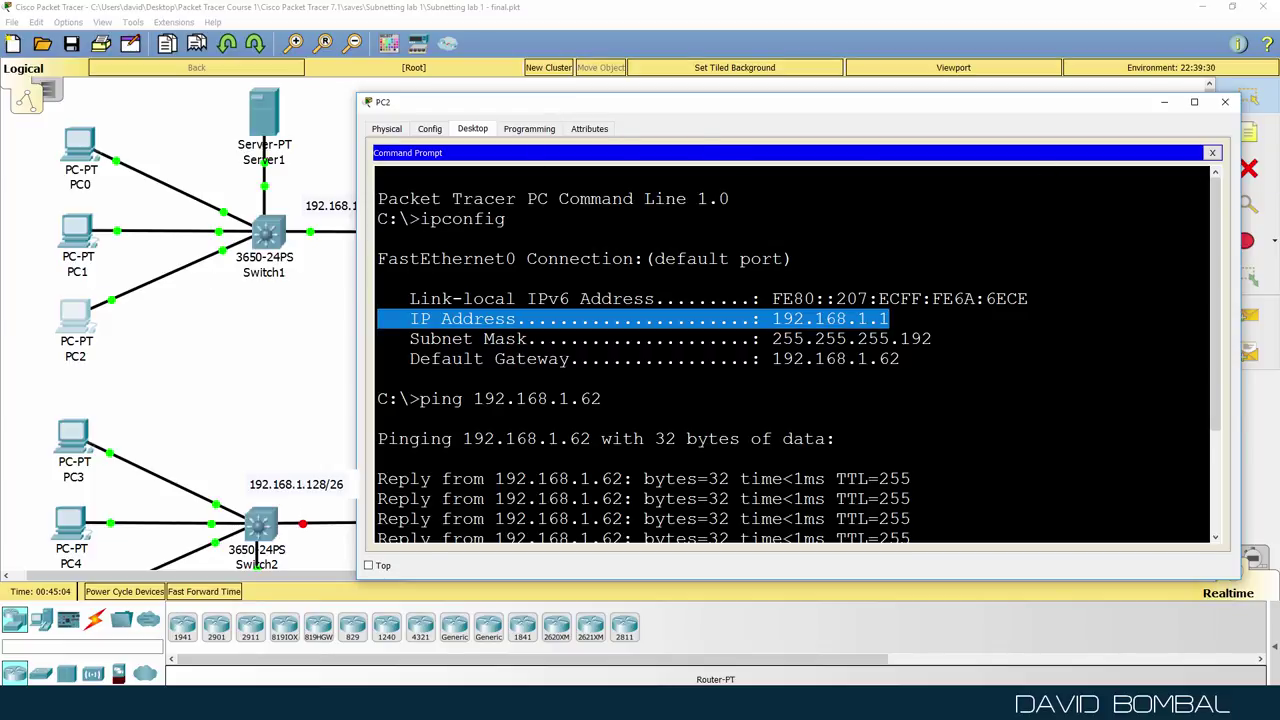
{"action": "left_click", "coordinate": [1212, 153]}
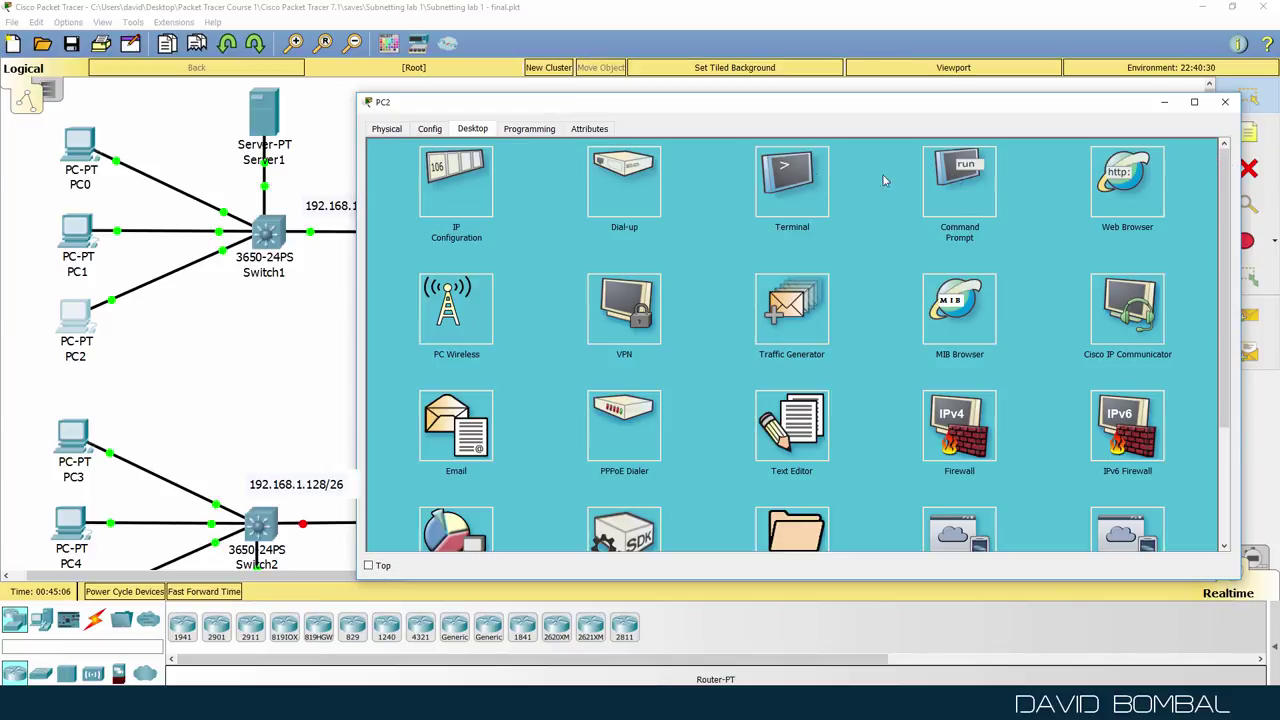
{"action": "left_click", "coordinate": [1103, 181]}
Load cisco.com in PC2's browser, then enter 'fac' as the next address.
{"action": "left_click", "coordinate": [651, 167]}
{"action": "type", "text": "cisco.com"}
{"action": "key", "text": "Return"}
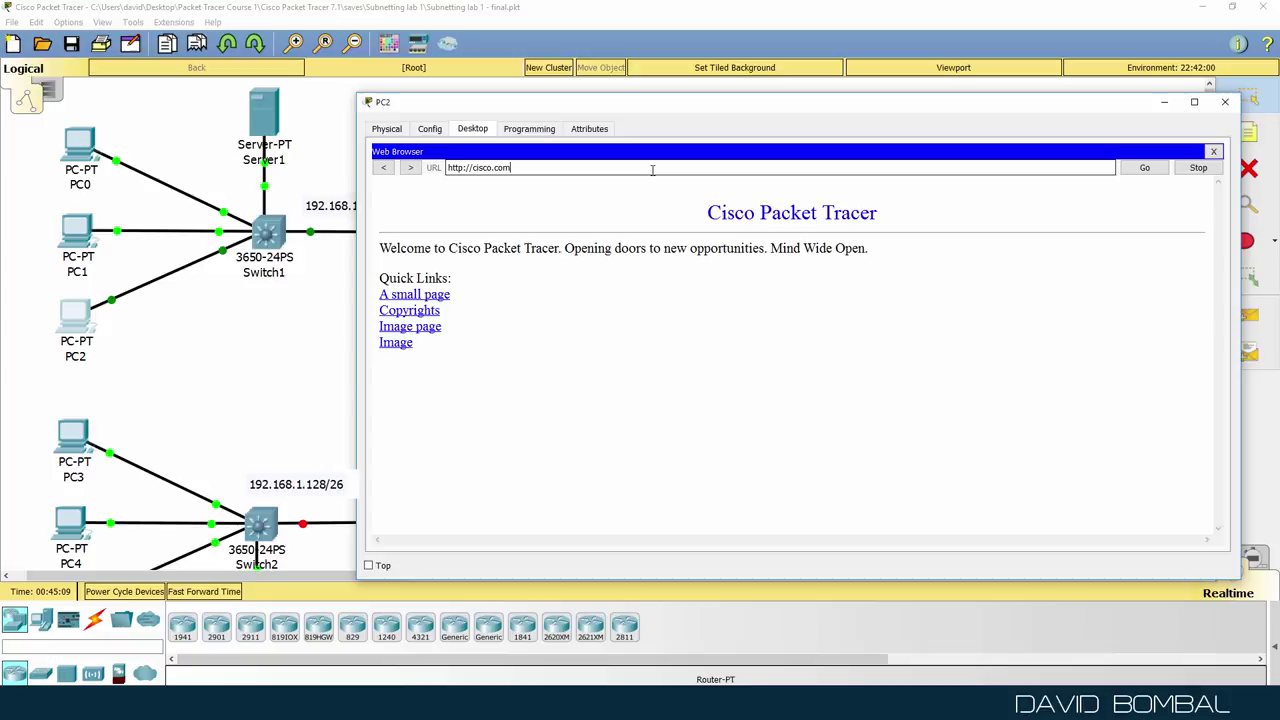
{"action": "left_click_drag", "start_coordinate": [651, 167], "coordinate": [370, 160]}
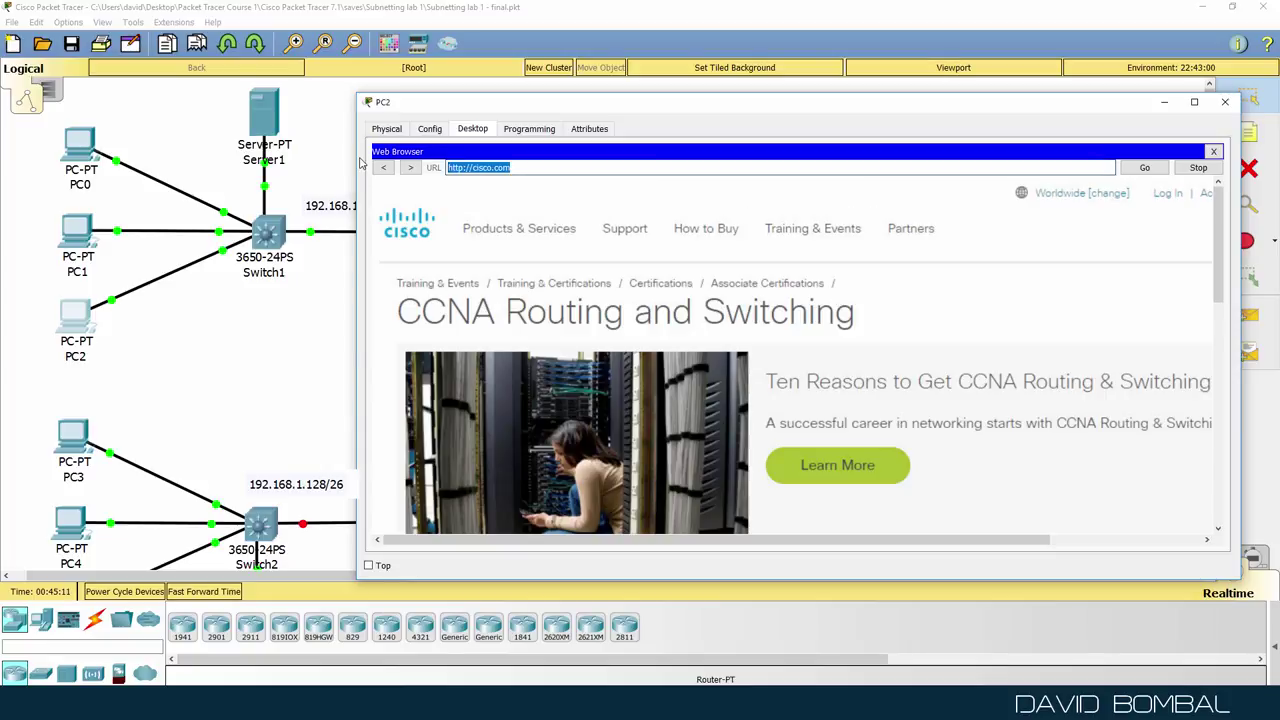
{"action": "type", "text": "facebook"}
{"action": "key", "text": "Return"}
{"action": "key", "text": "alt+F4"}
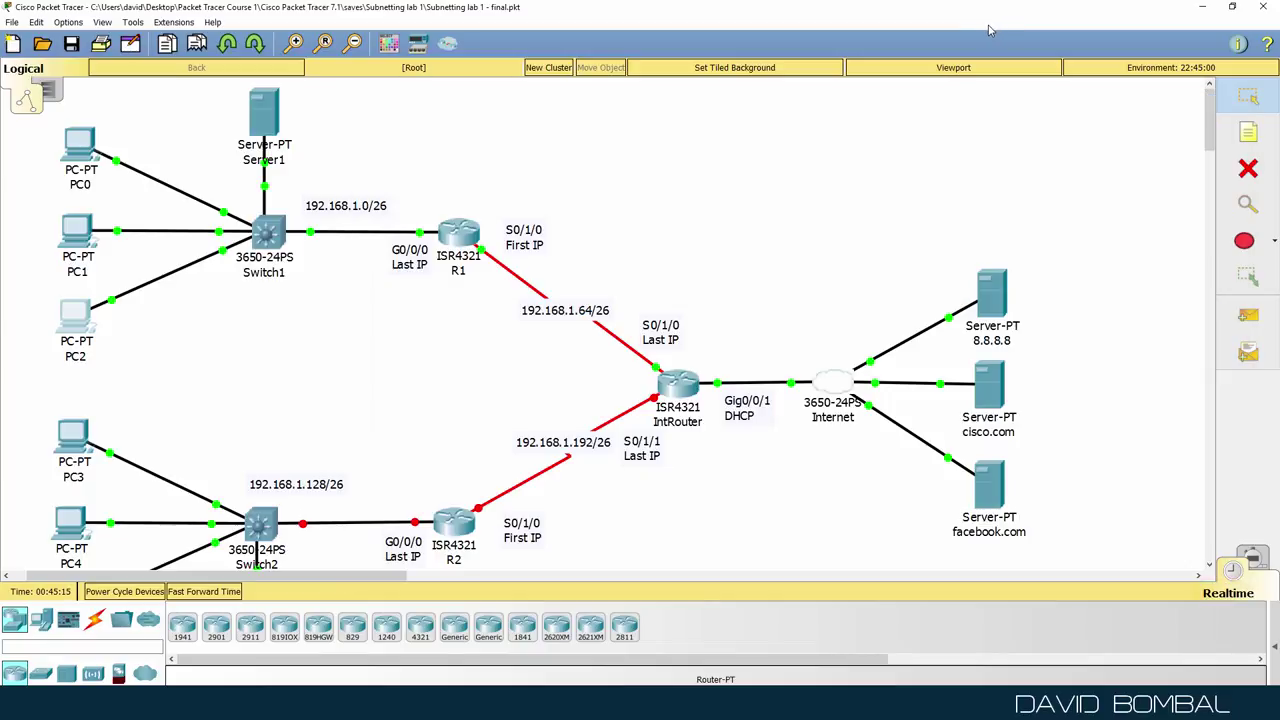